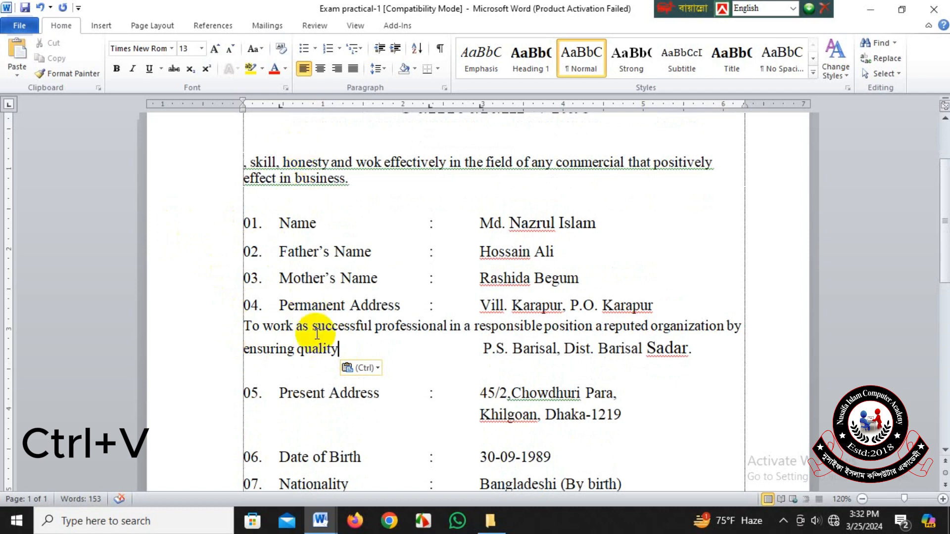
Step: Examine the copy and paste instructions in items 3 and 4 of Lesson-1 in the Ms Word-New 2024 document
click(317, 346)
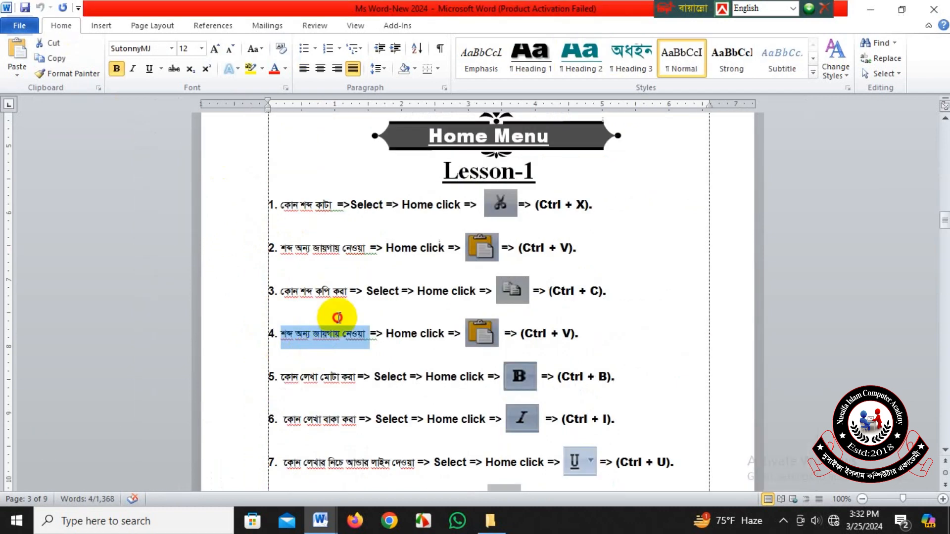
drag(280, 291, 344, 293)
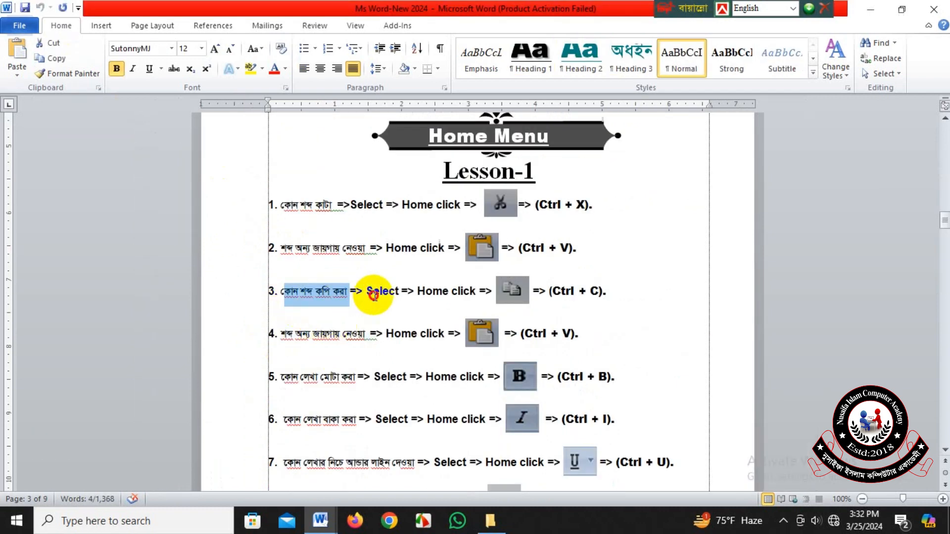
drag(418, 291, 449, 291)
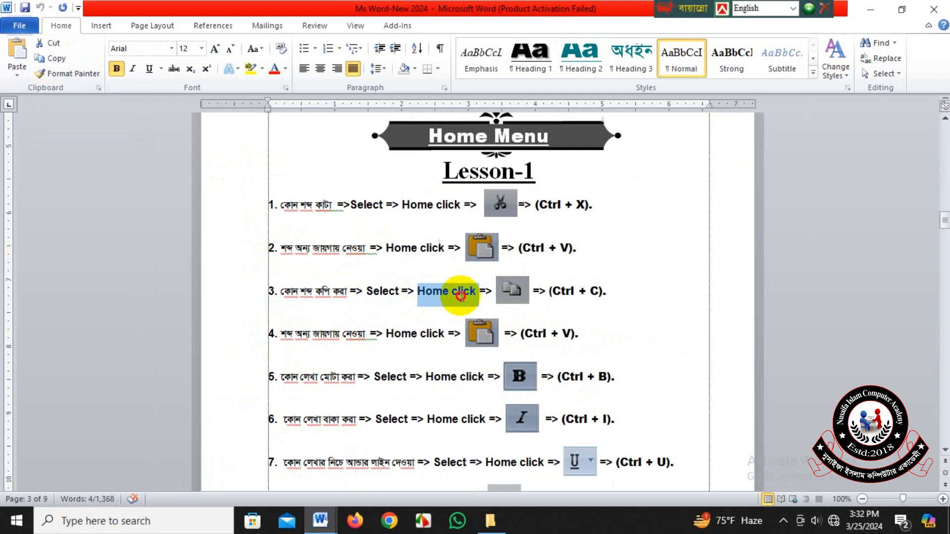
click(511, 299)
drag(550, 291, 606, 291)
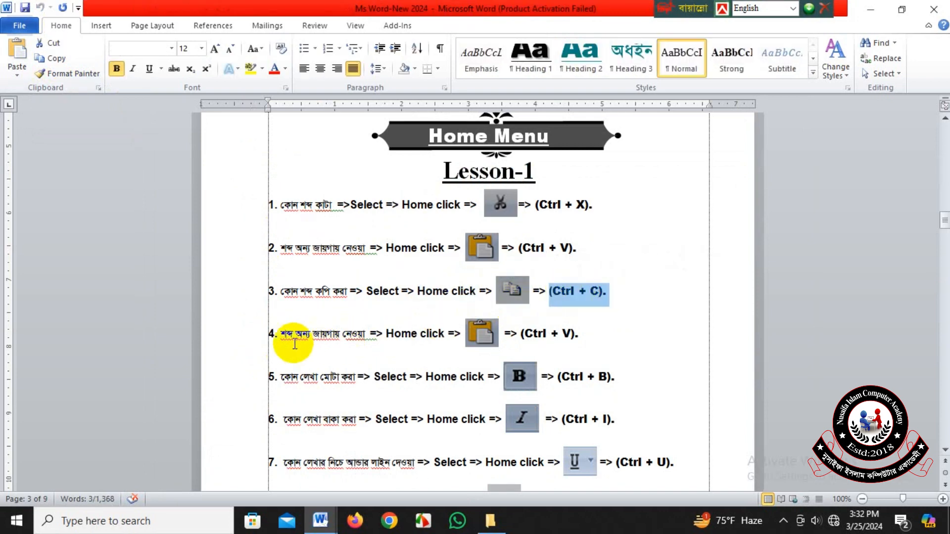
drag(388, 338, 425, 339)
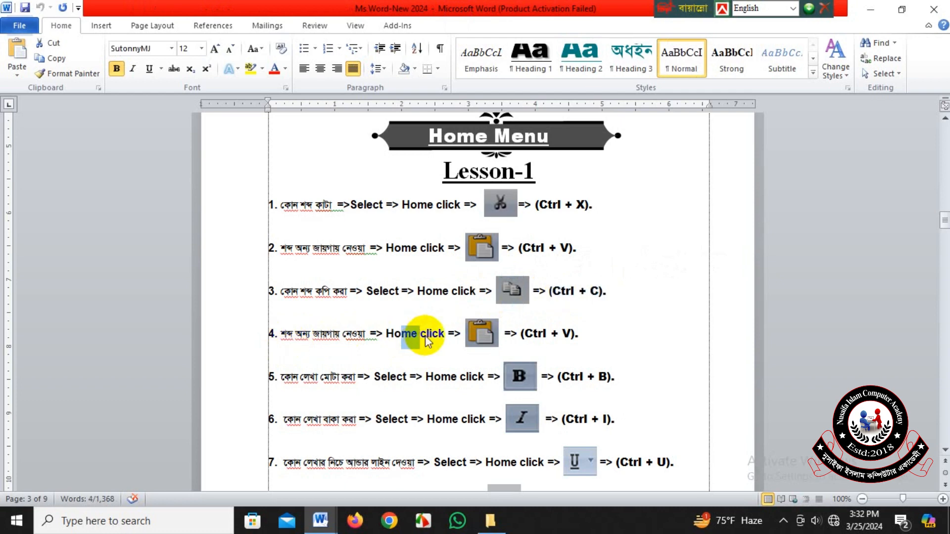
click(479, 341)
drag(525, 338, 586, 335)
click(583, 334)
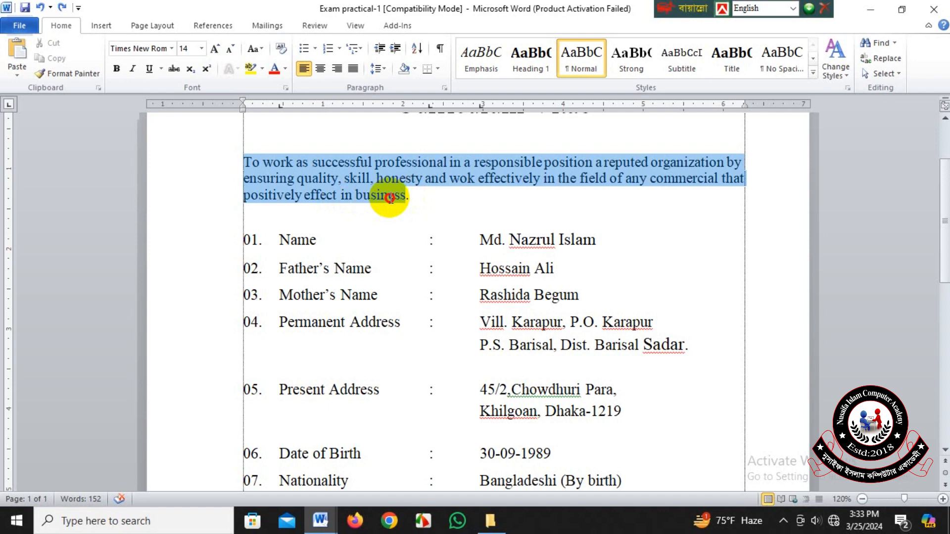
Step: Copy the objective paragraph under the Curriculum Vitae title and paste it on the empty line below the permanent address
drag(389, 198, 412, 198)
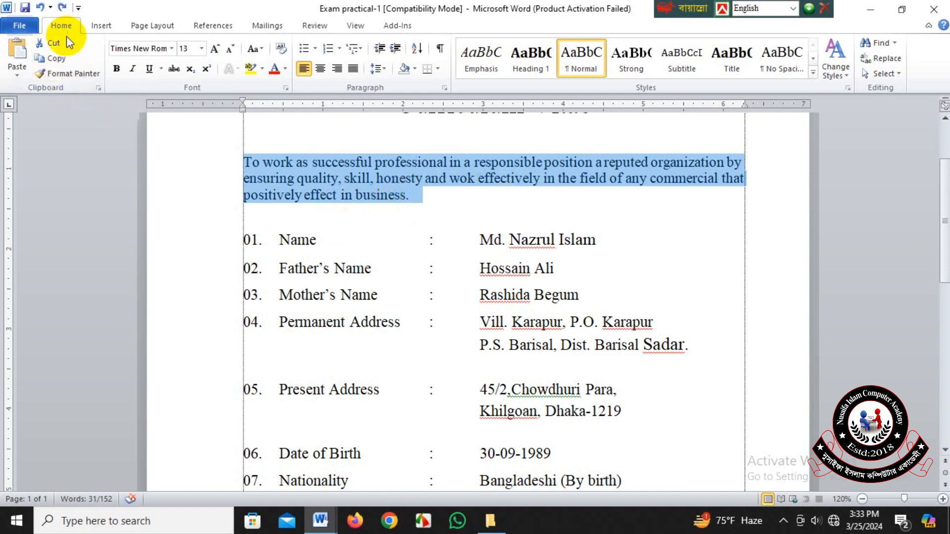
click(246, 364)
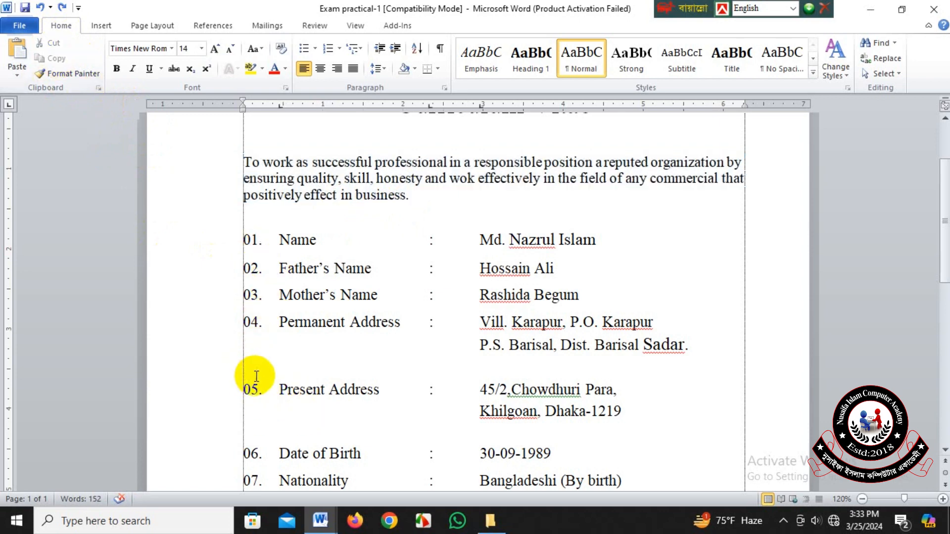
click(17, 49)
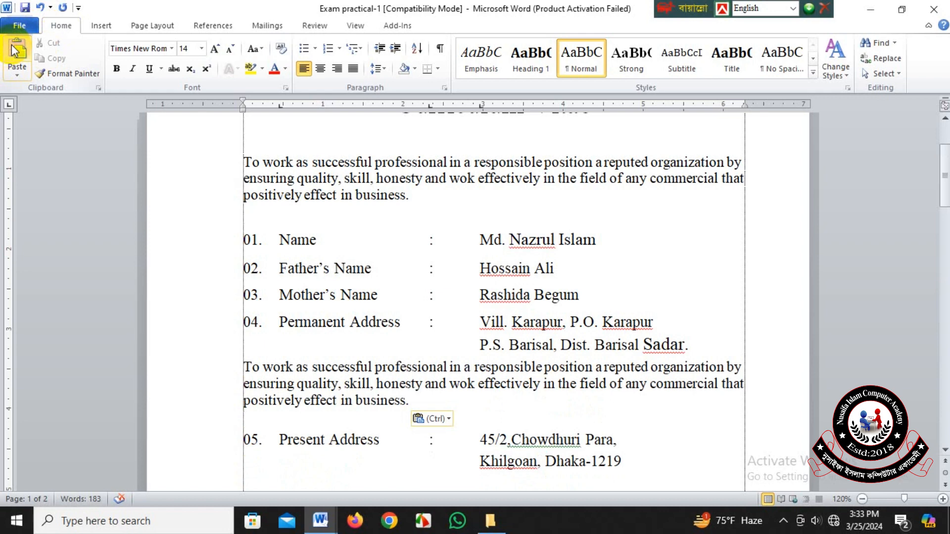
Step: Compare the original objective paragraph with its pasted copy below the permanent address
drag(243, 161, 402, 196)
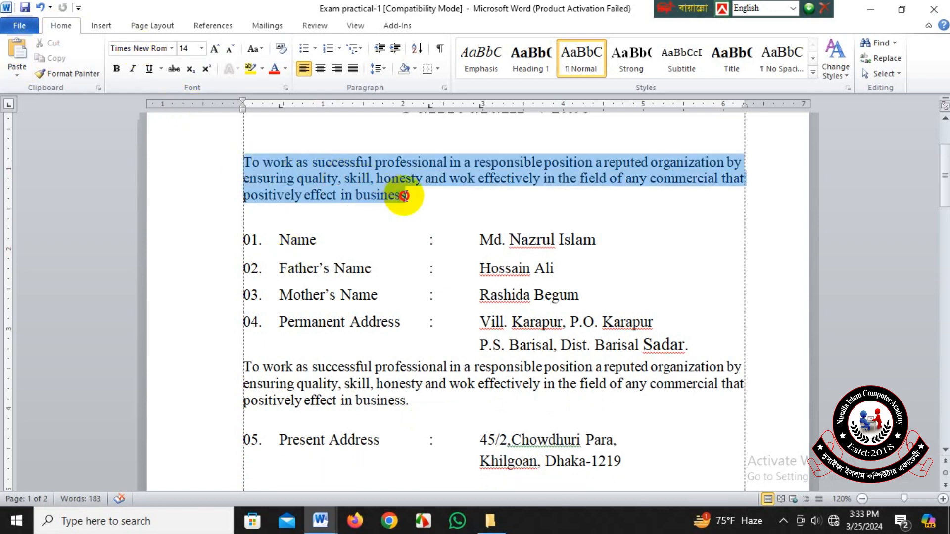
click(258, 436)
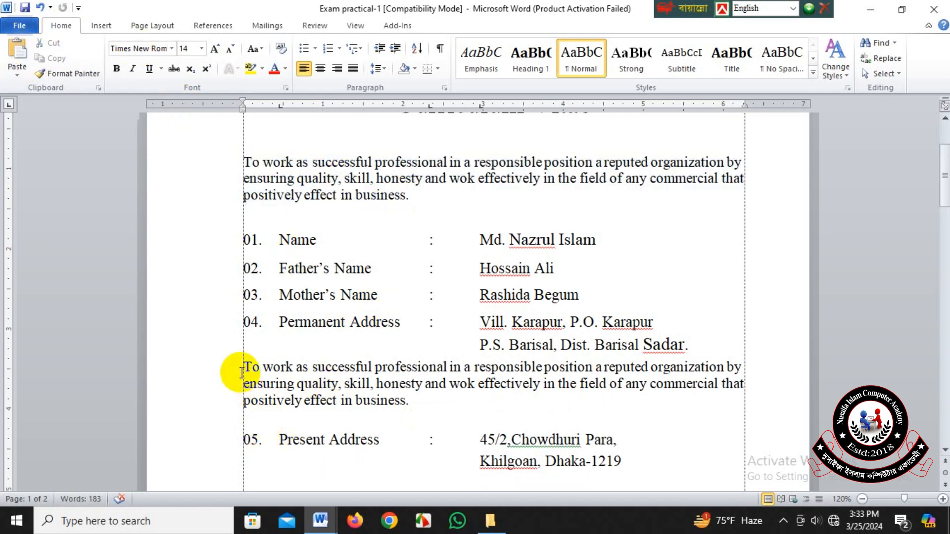
drag(241, 372, 416, 398)
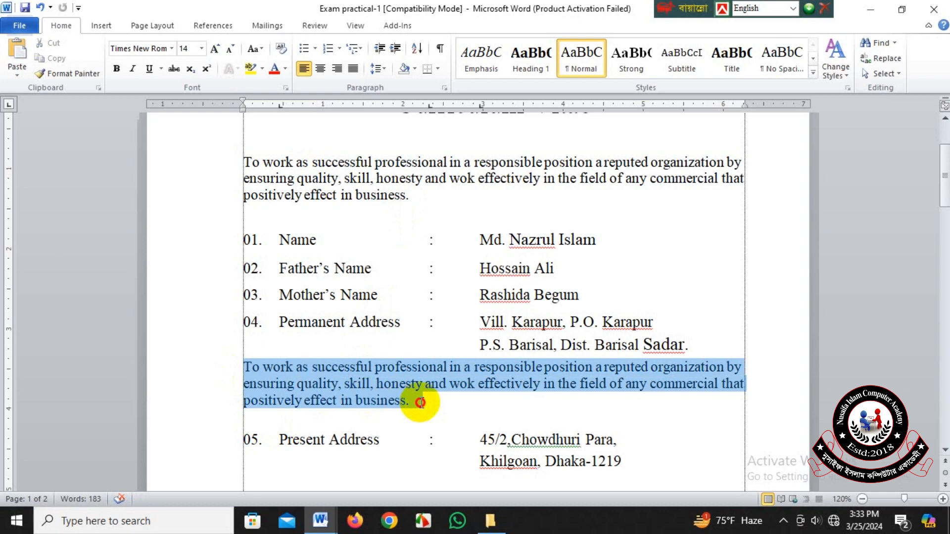
click(297, 194)
drag(243, 161, 424, 209)
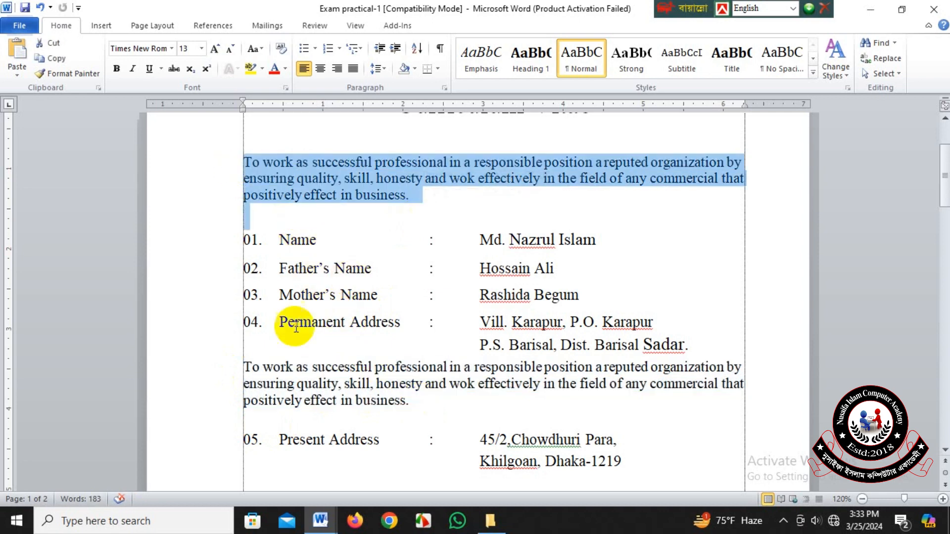
drag(250, 354, 402, 409)
Step: Undo the pasted paragraph and delete the restored "Nusaifa Islam Computer Academy" line above the objective paragraph
key(ctrl+z)
key(ctrl+z)
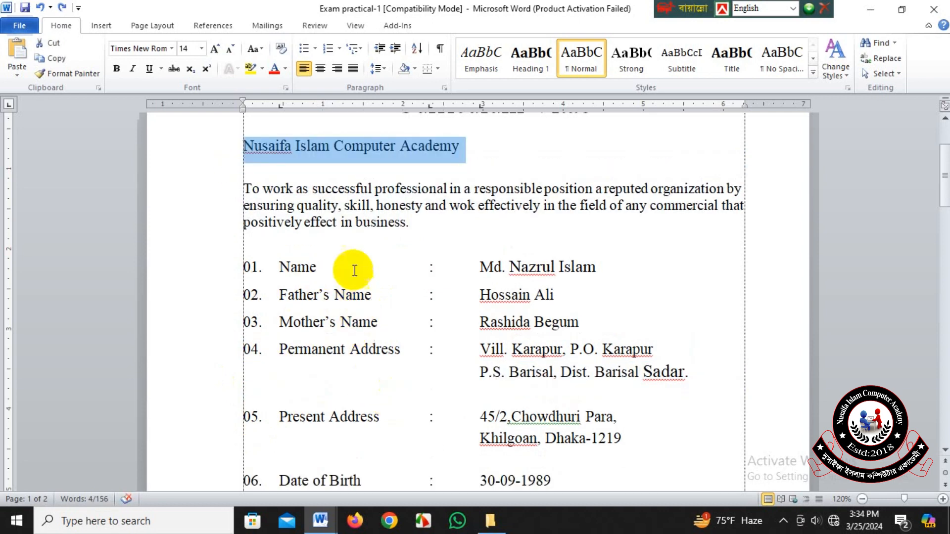
click(346, 245)
drag(462, 144, 172, 150)
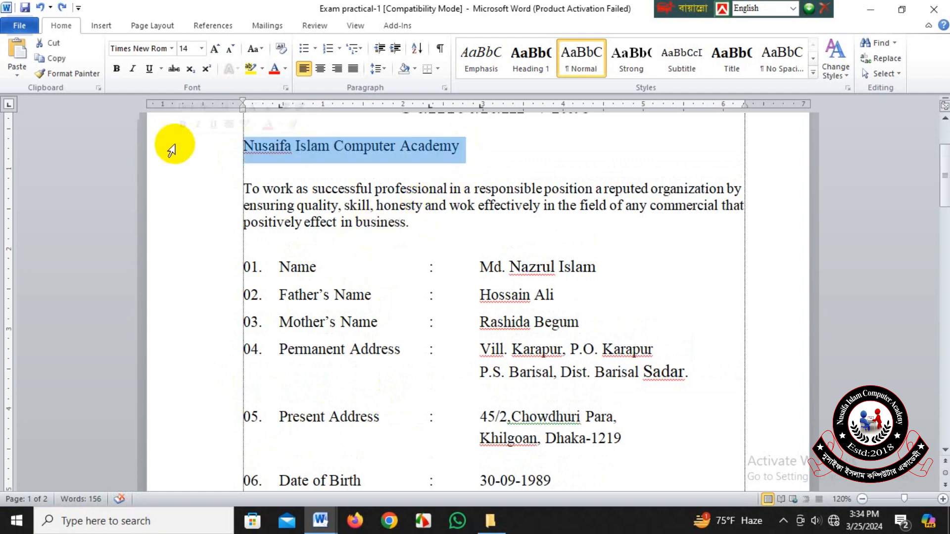
key(Delete)
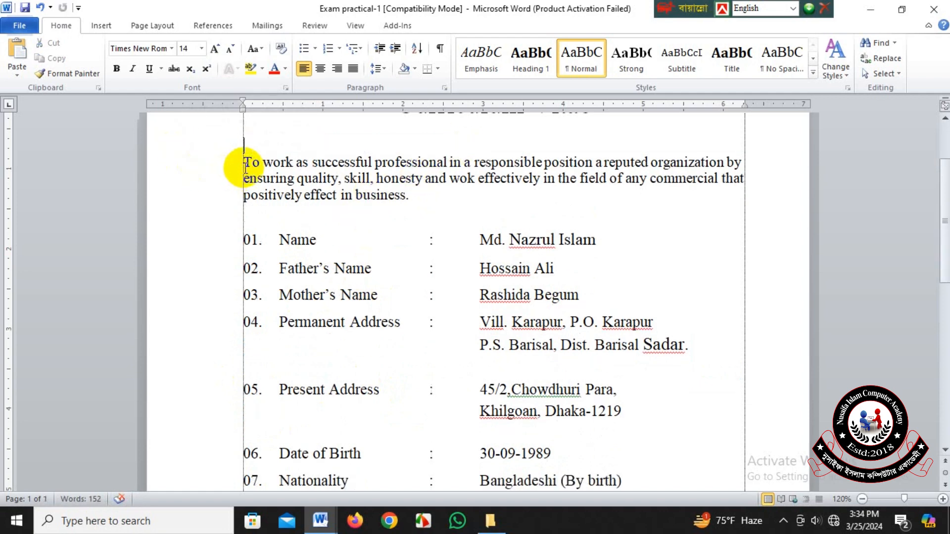
Step: Duplicate the whole objective paragraph onto the empty line between the permanent address and present address entries
drag(244, 162, 377, 197)
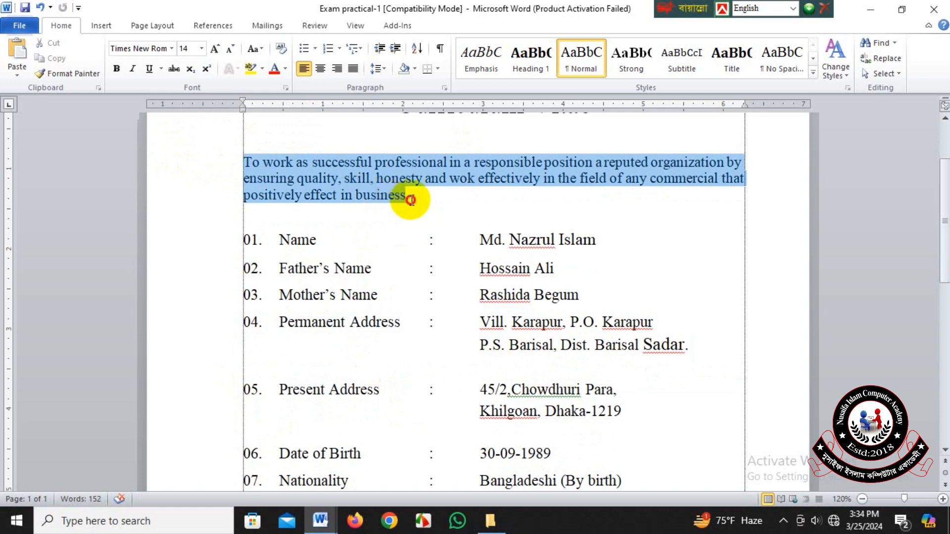
key(ctrl+c)
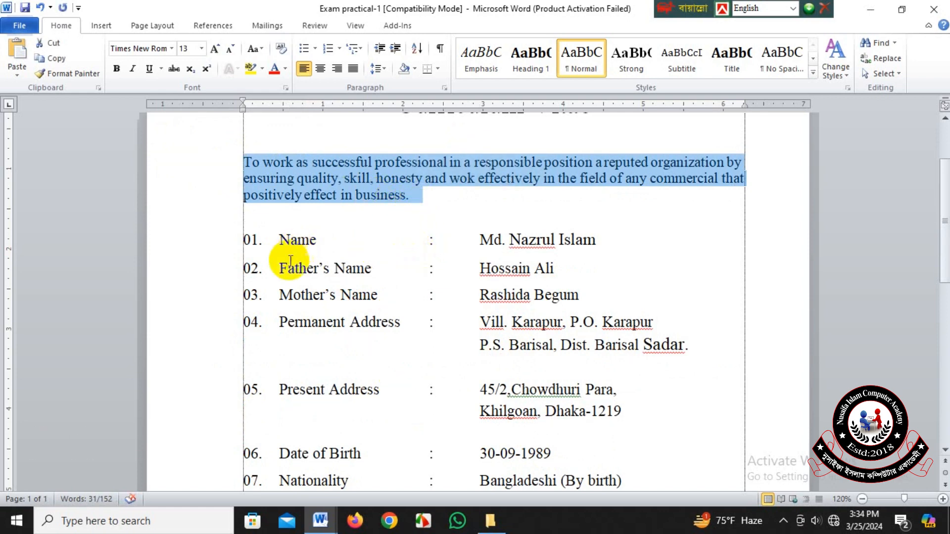
click(246, 361)
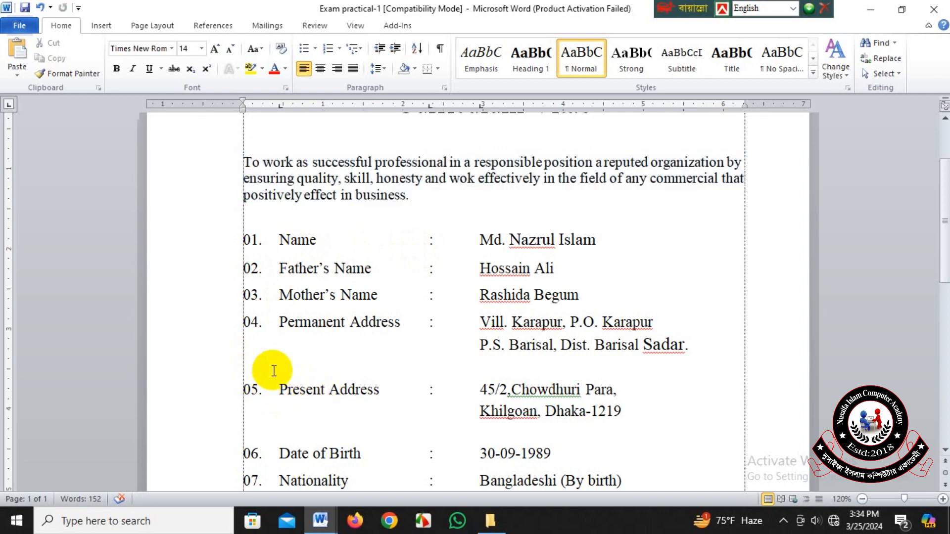
key(ctrl+v)
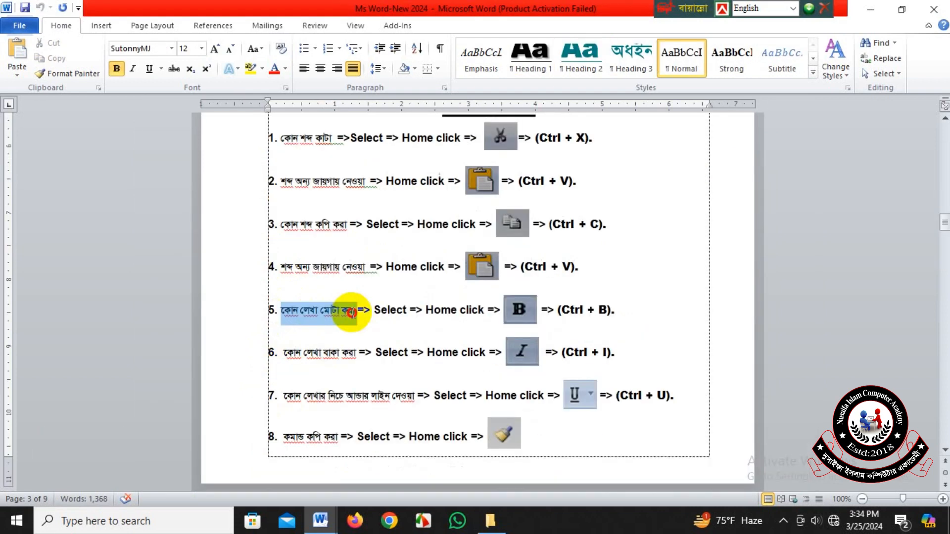
Step: Examine the bold text instructions in item 5 of the Lesson-1 notes and return to the Exam practical-1 document
drag(300, 310, 352, 312)
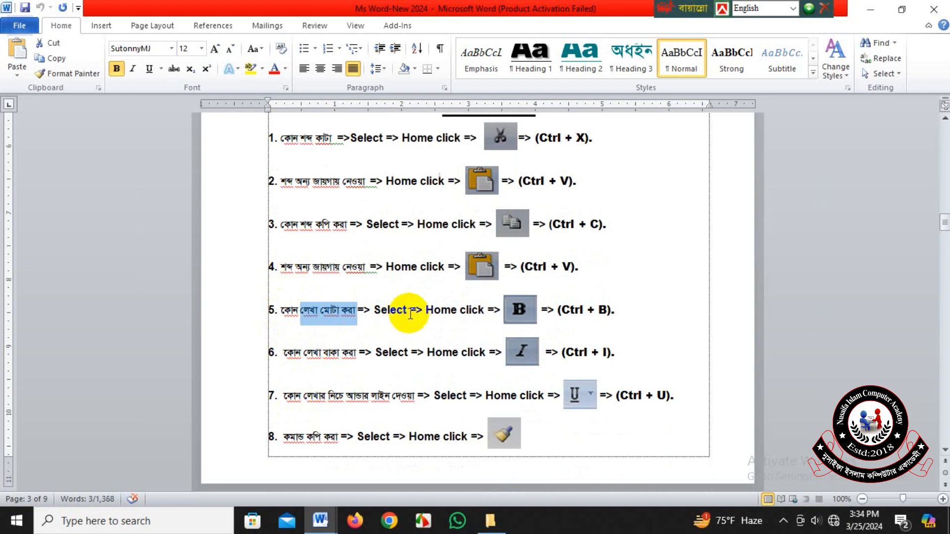
click(397, 311)
double_click(436, 310)
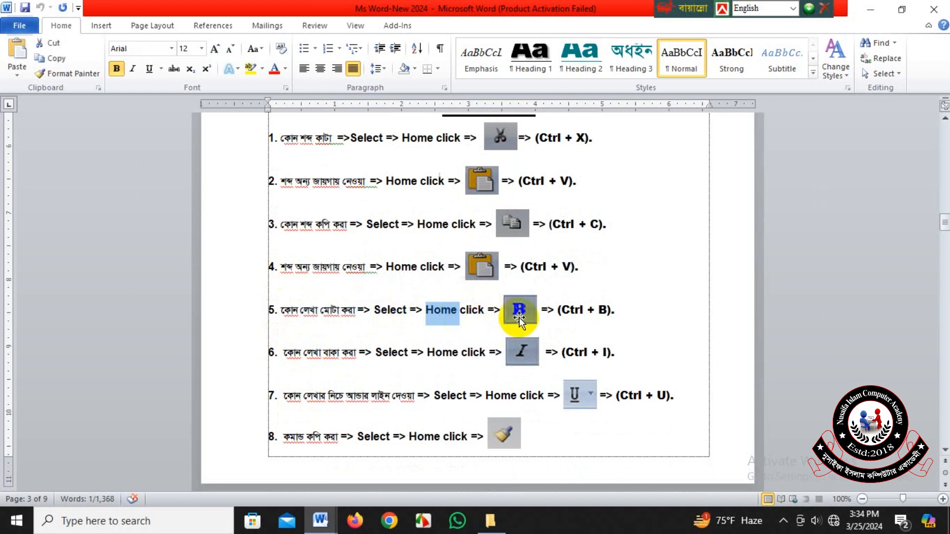
click(518, 316)
drag(558, 310, 614, 311)
click(327, 517)
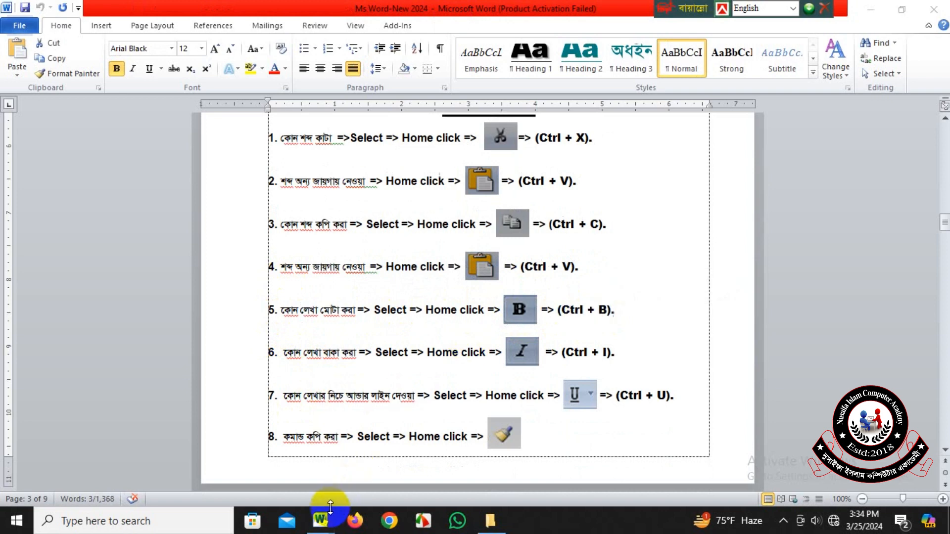
click(378, 472)
Step: Make the "Curriculum Vitae" title at the start of the document bold
scroll(406, 376, up, 4)
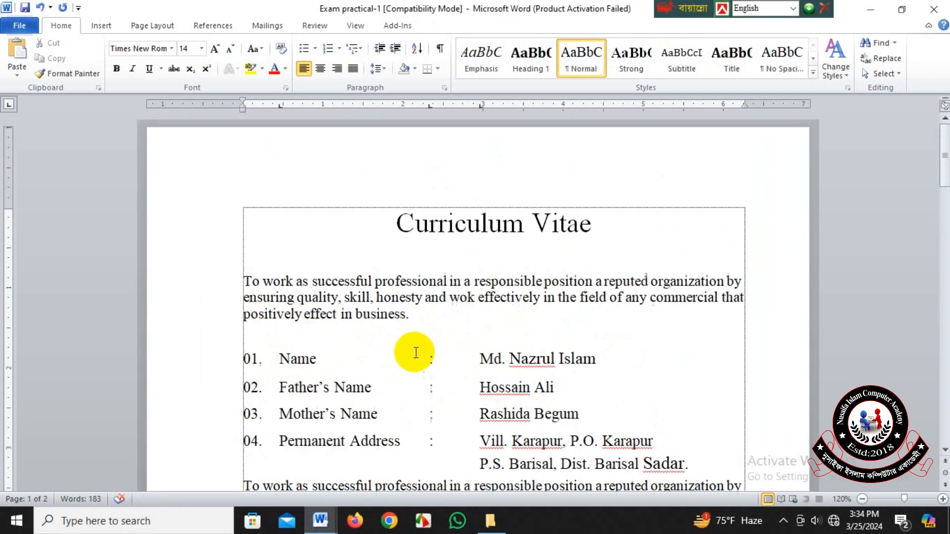
click(403, 225)
drag(409, 225, 572, 239)
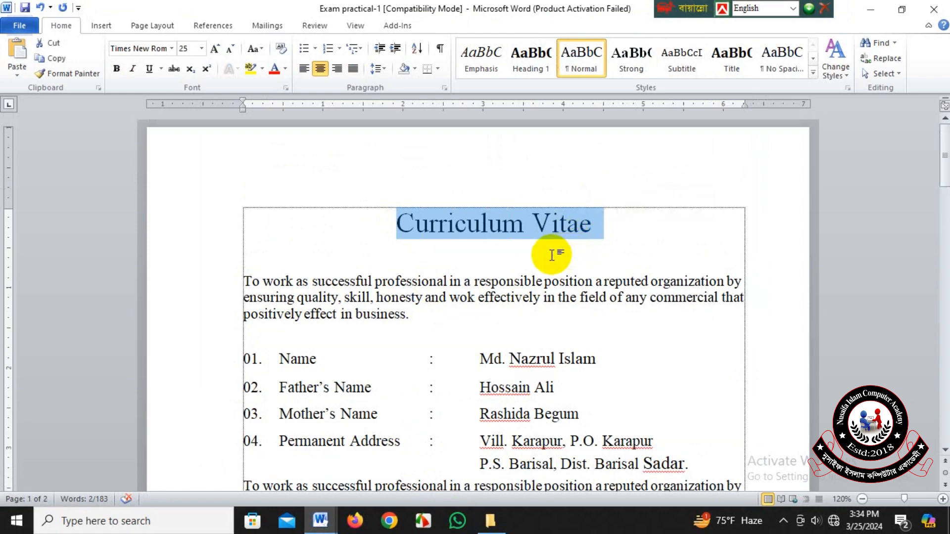
click(402, 220)
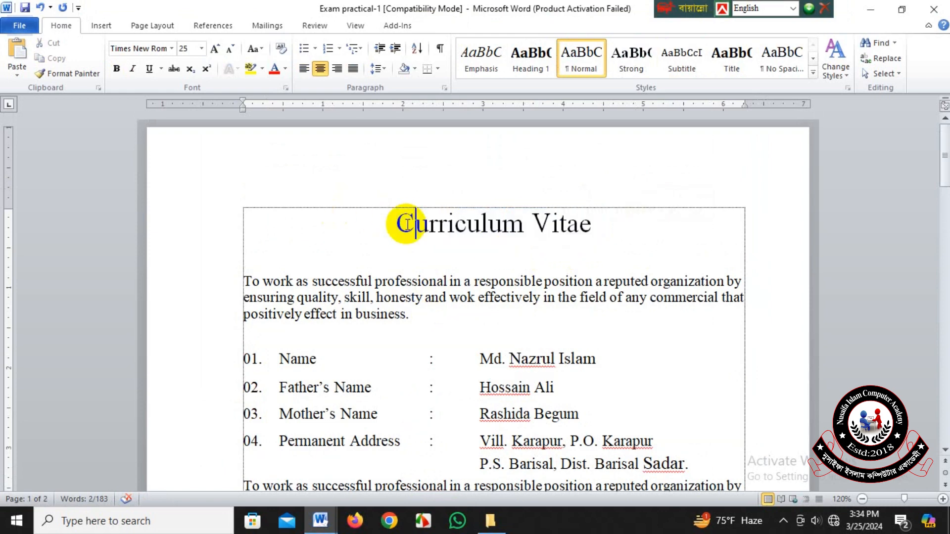
drag(399, 223, 585, 225)
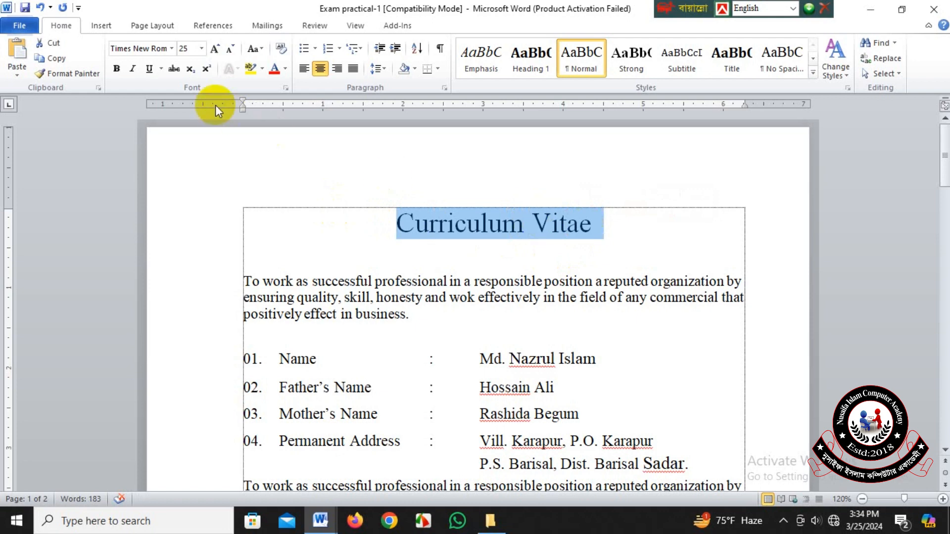
click(51, 27)
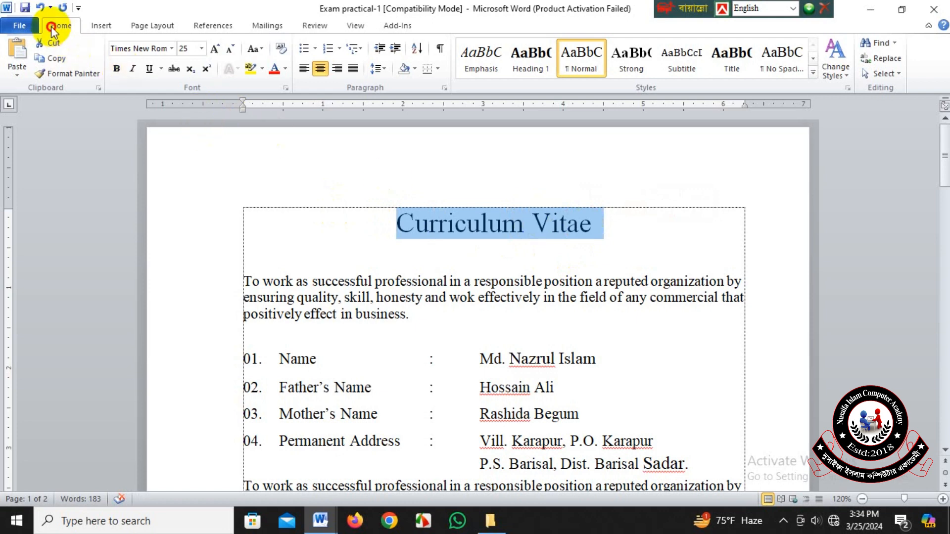
click(116, 69)
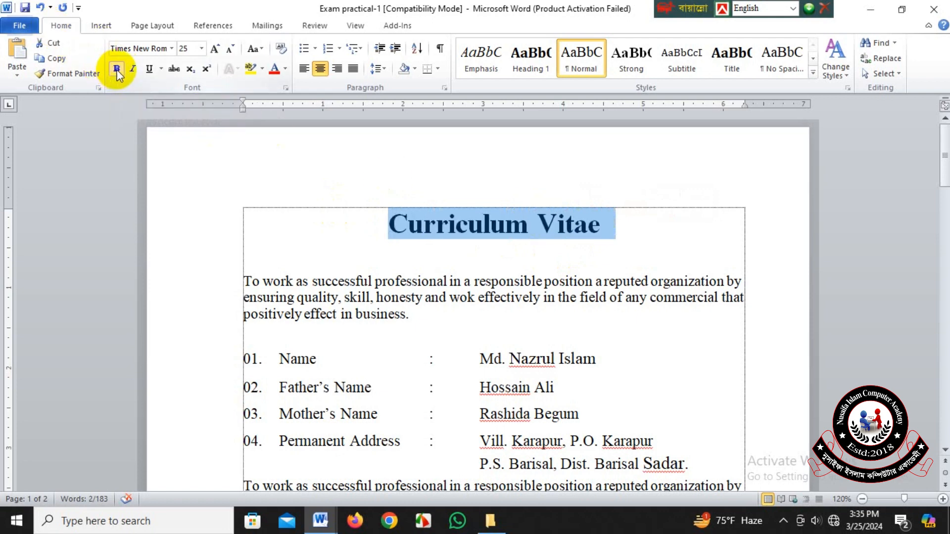
Step: Remove the bold formatting from the "Curriculum Vitae" title
drag(389, 225, 576, 229)
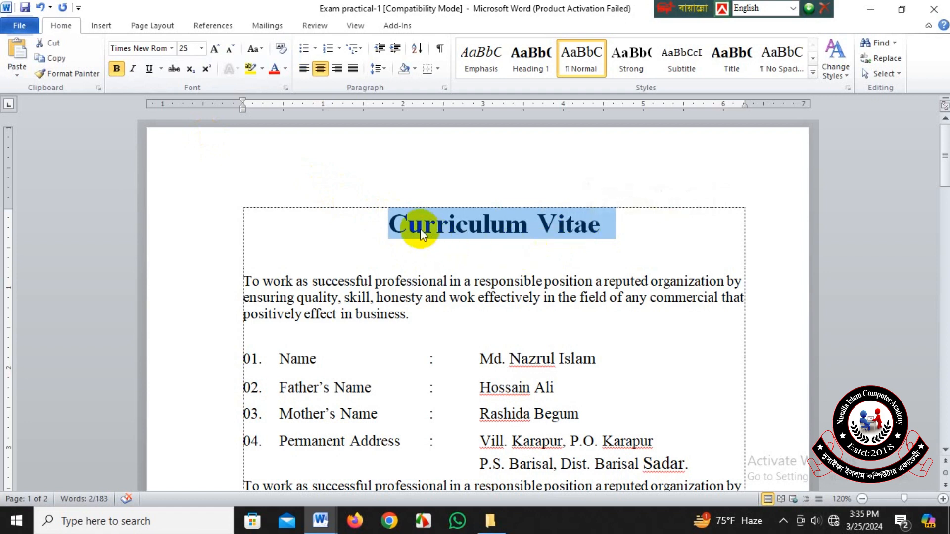
click(389, 228)
drag(389, 229, 604, 225)
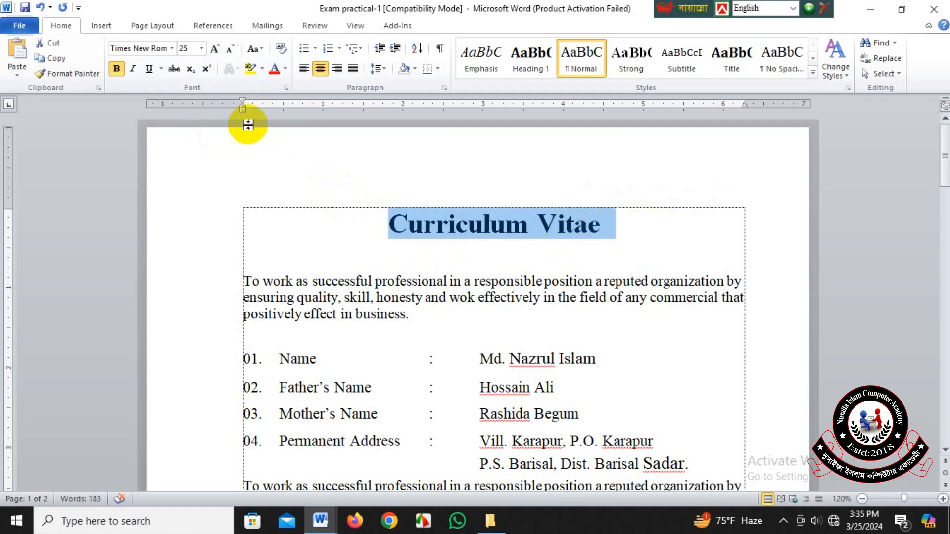
click(117, 68)
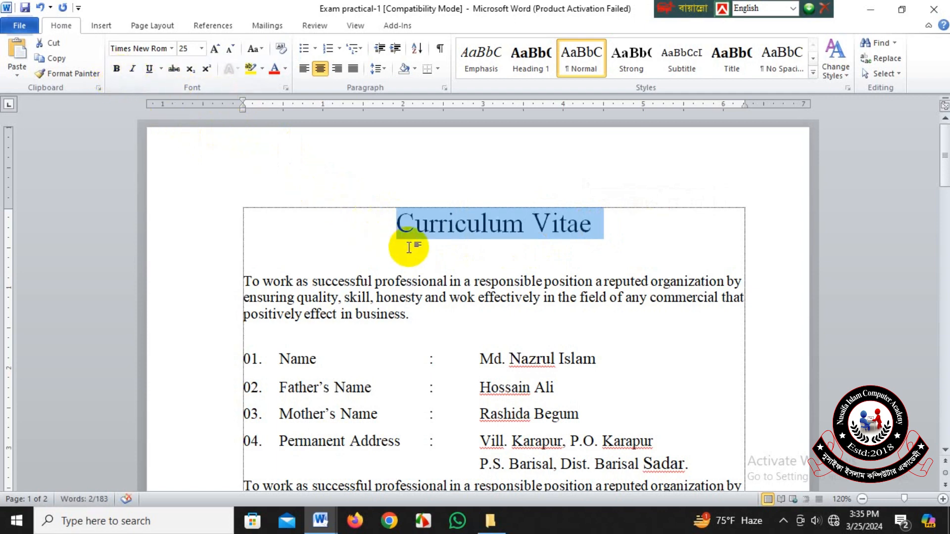
Step: Apply bold formatting to the whole "Curriculum Vitae" title again
click(391, 228)
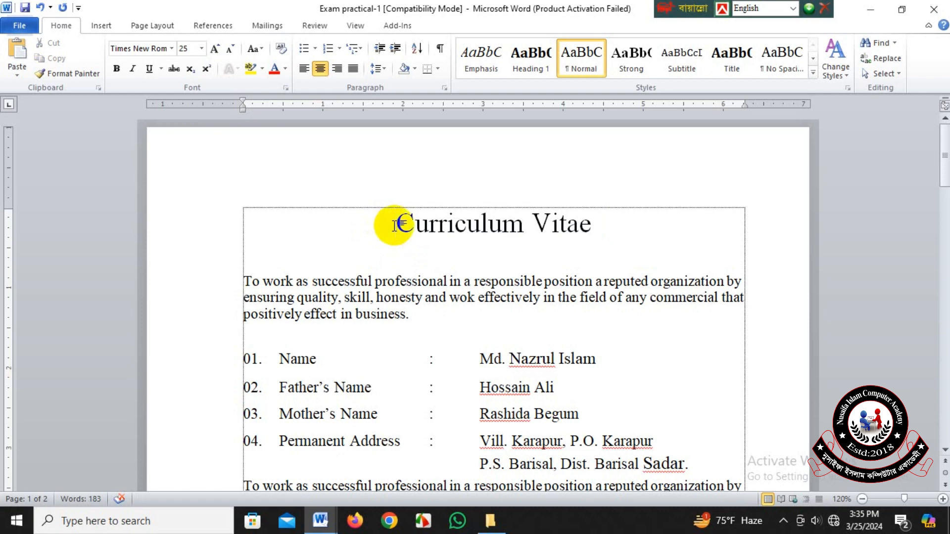
drag(449, 222, 608, 233)
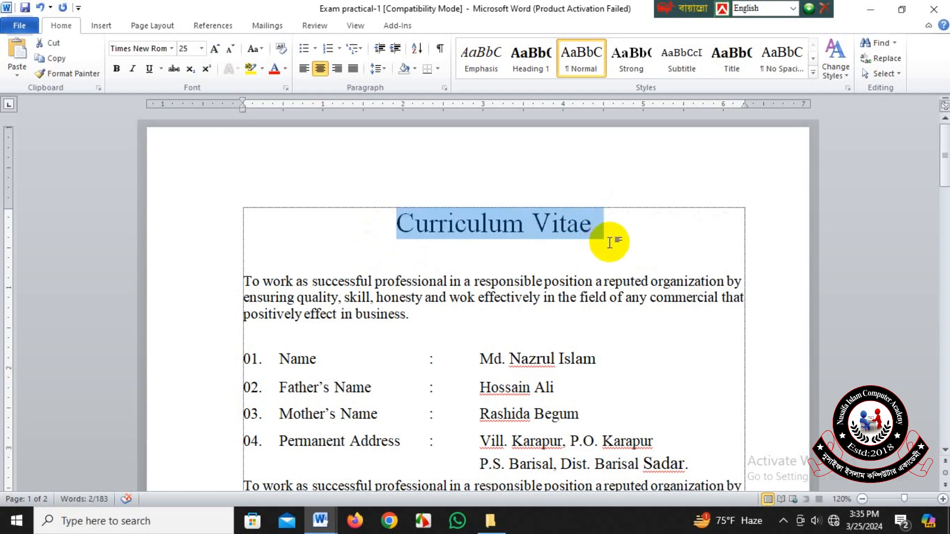
key(ctrl+b)
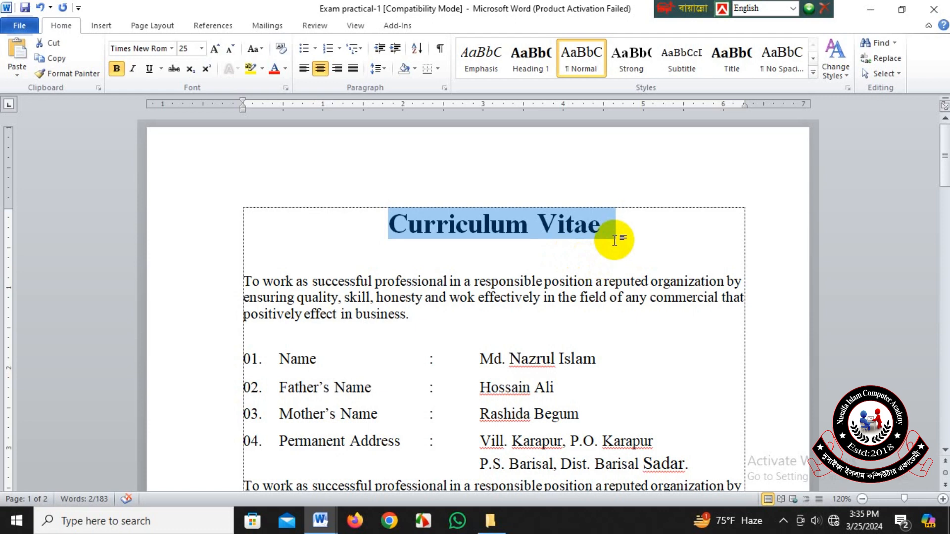
Step: Reselect the whole "Curriculum Vitae" title and remove its bold formatting
click(537, 222)
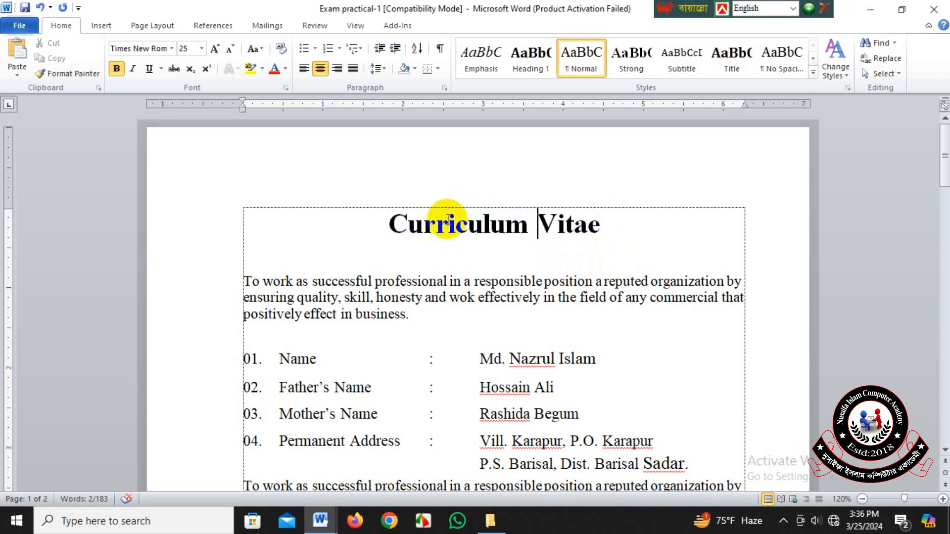
drag(392, 223, 599, 227)
key(ctrl+b)
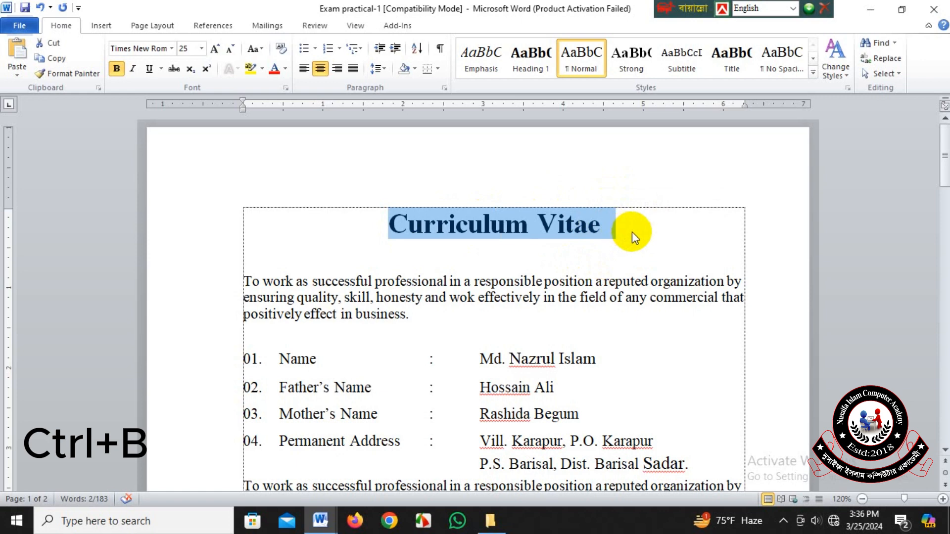
key(ctrl+b)
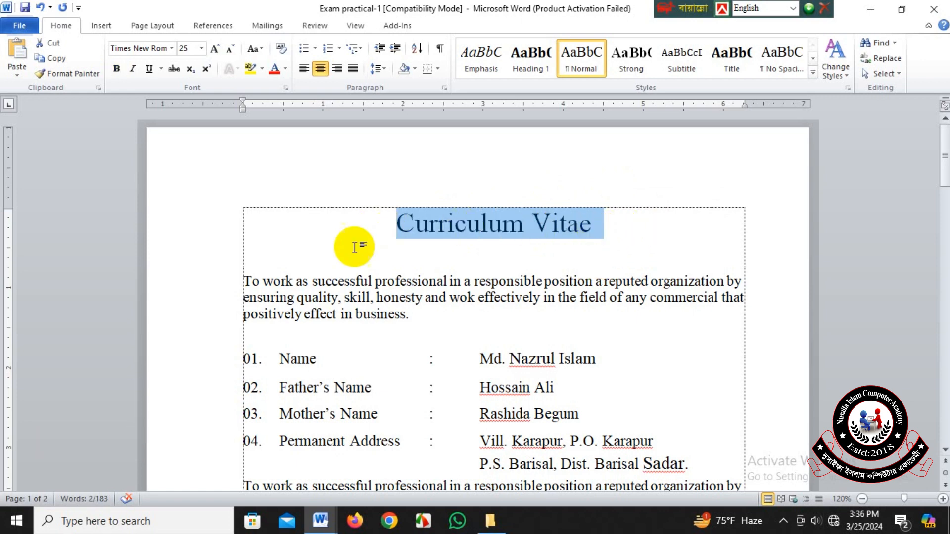
Step: Examine the italic text instructions in item 6 of the Ms Word-New 2024 notes and return to the Exam practical-1 document
click(320, 521)
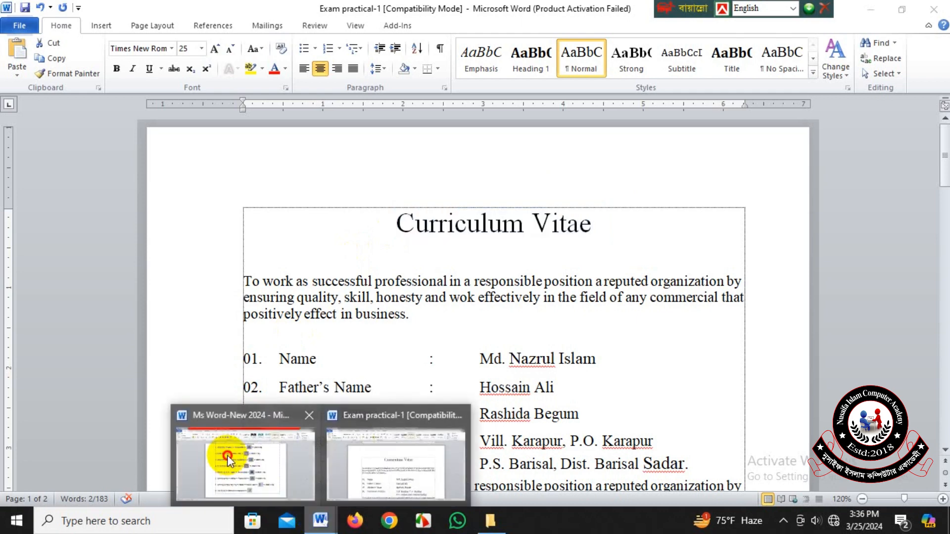
click(237, 450)
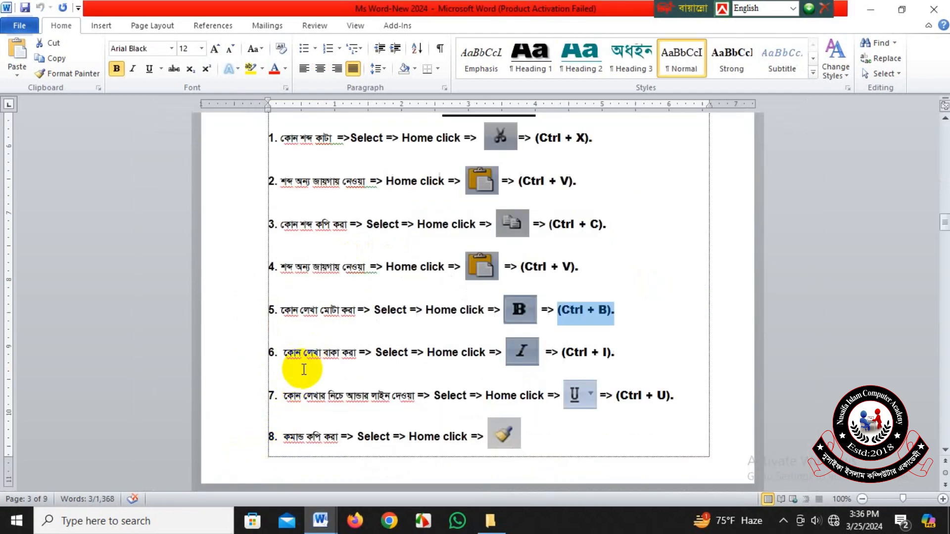
drag(286, 353, 349, 356)
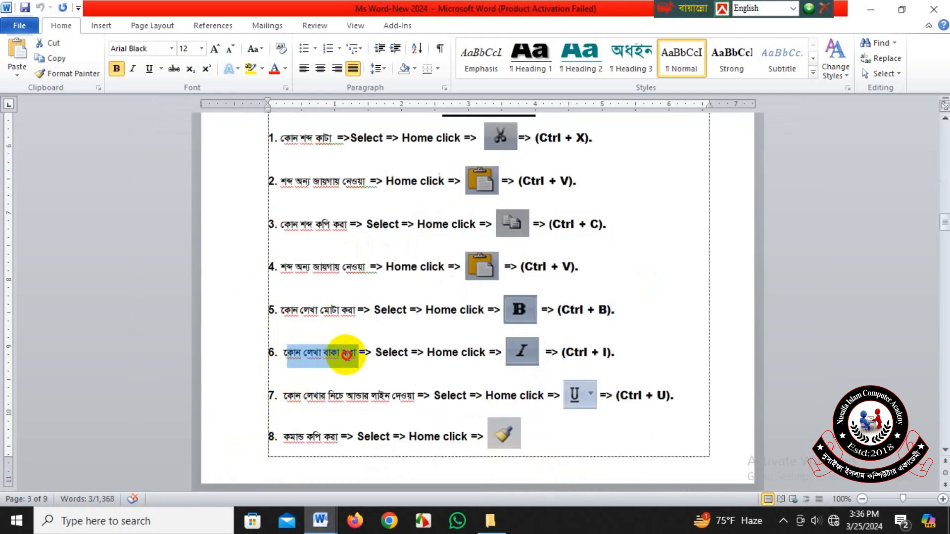
click(382, 356)
drag(435, 356, 461, 357)
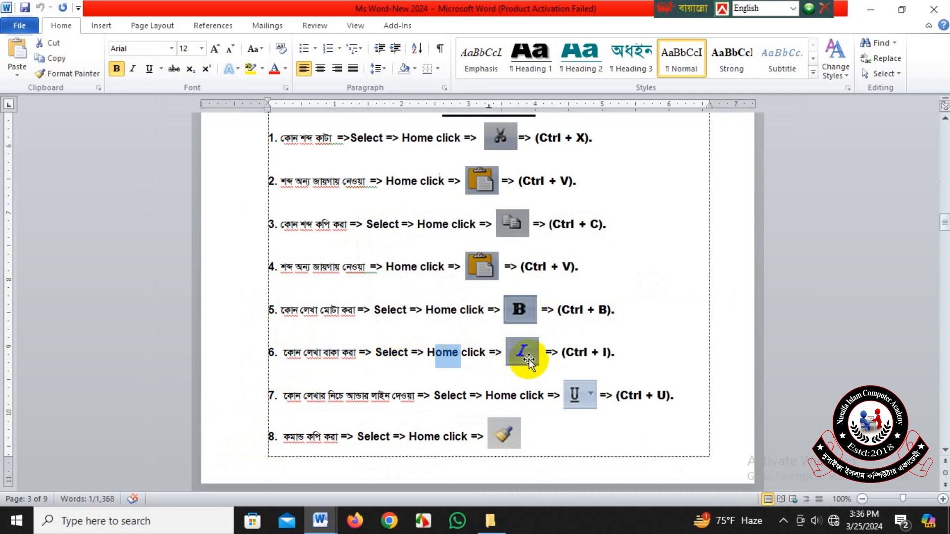
click(527, 360)
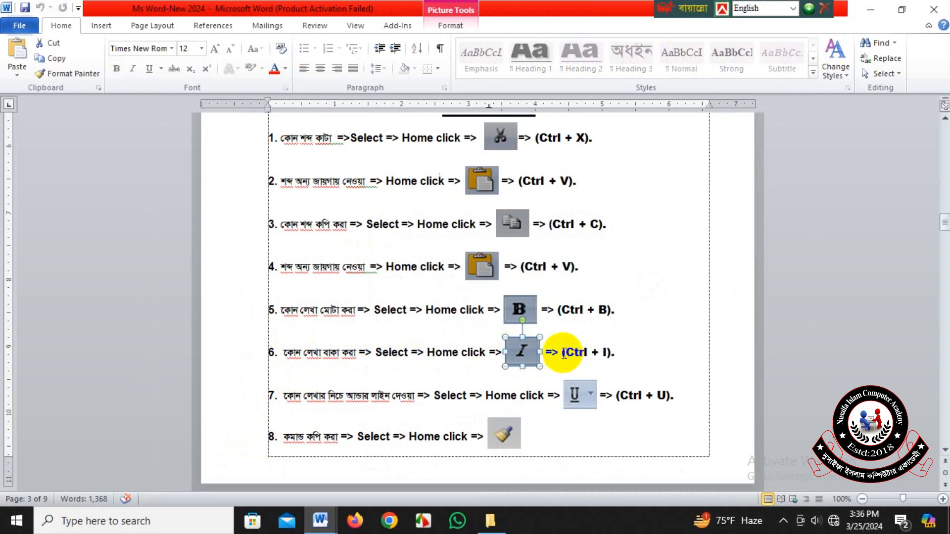
drag(563, 352, 615, 353)
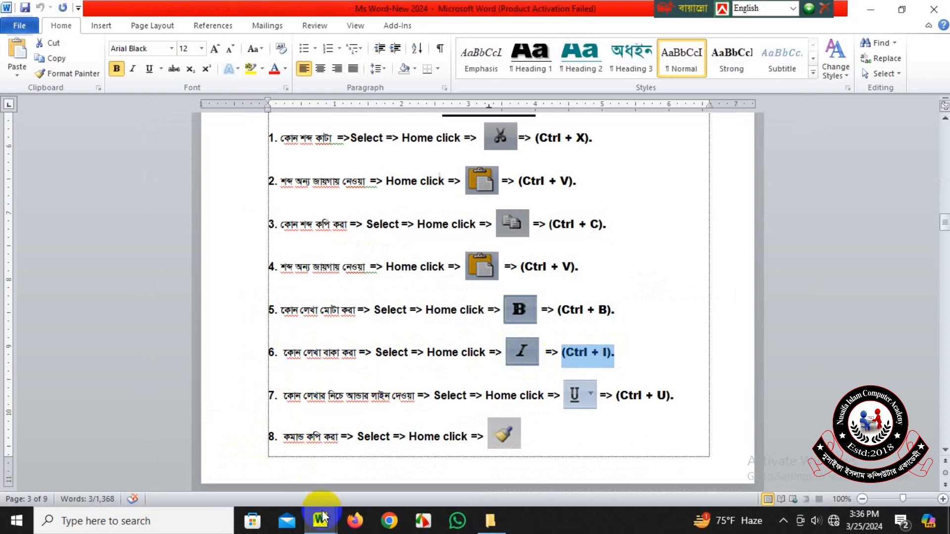
mouse_move(321, 517)
click(353, 446)
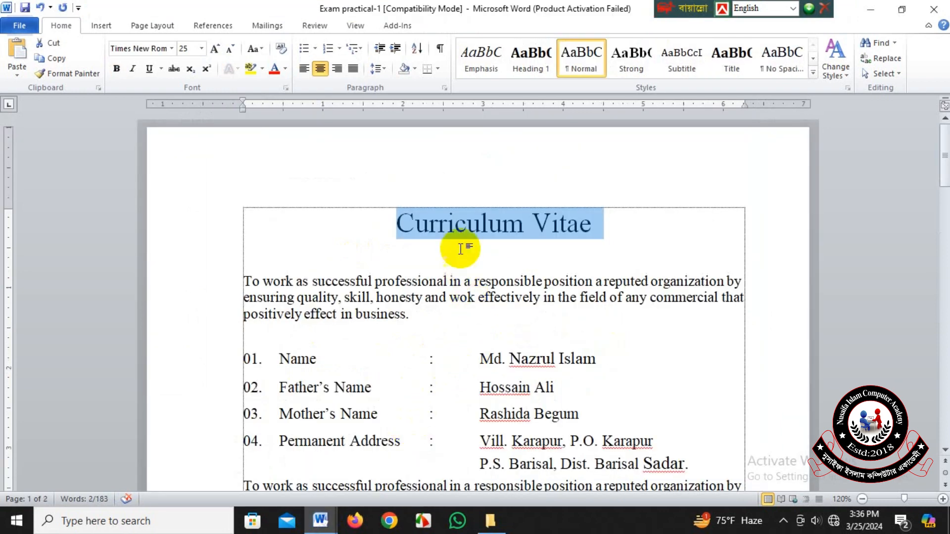
Step: Make the "Curriculum Vitae" title at the start of the document italic
click(414, 242)
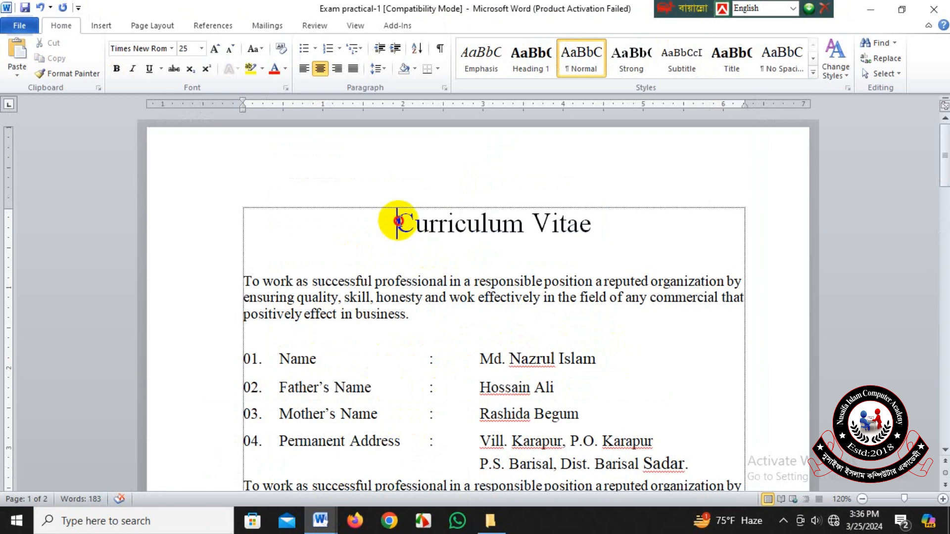
drag(399, 225, 601, 227)
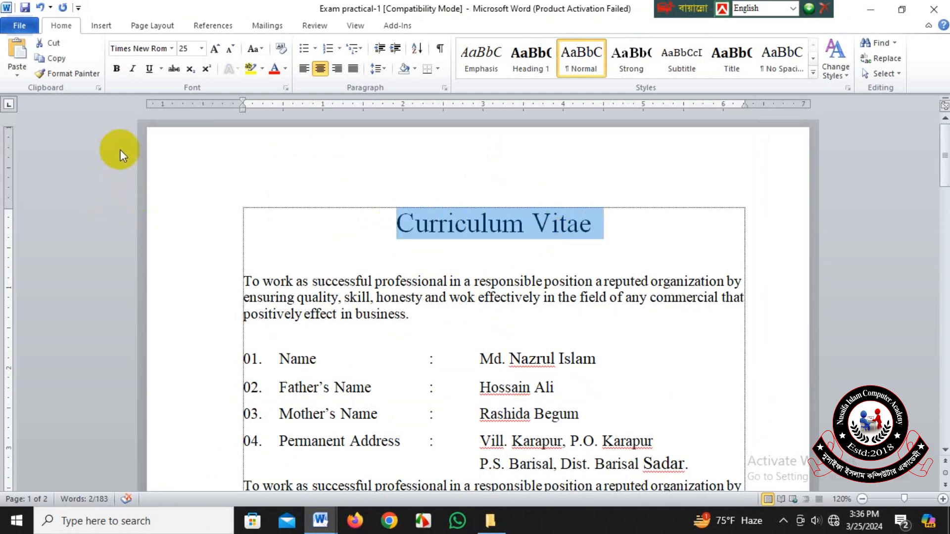
click(134, 70)
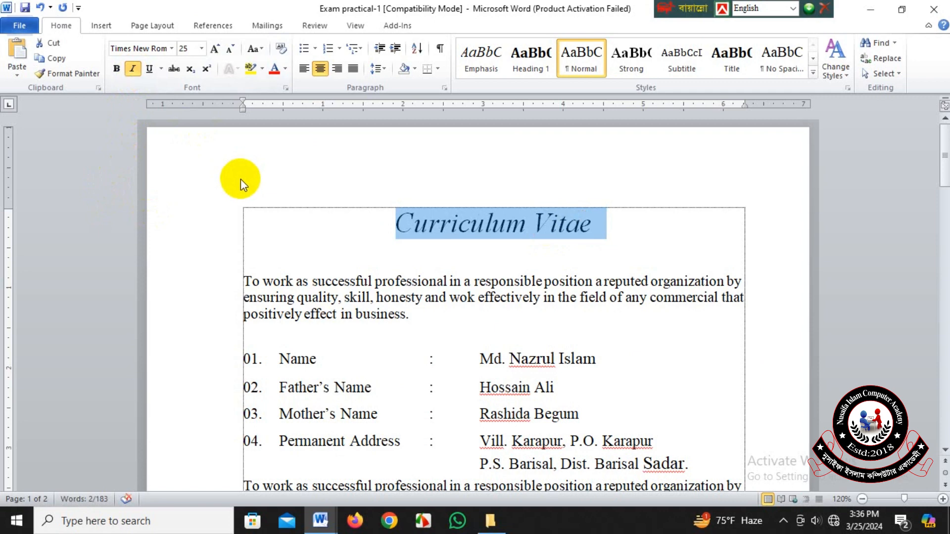
Step: Remove the italic formatting from the "Curriculum Vitae" title
click(401, 237)
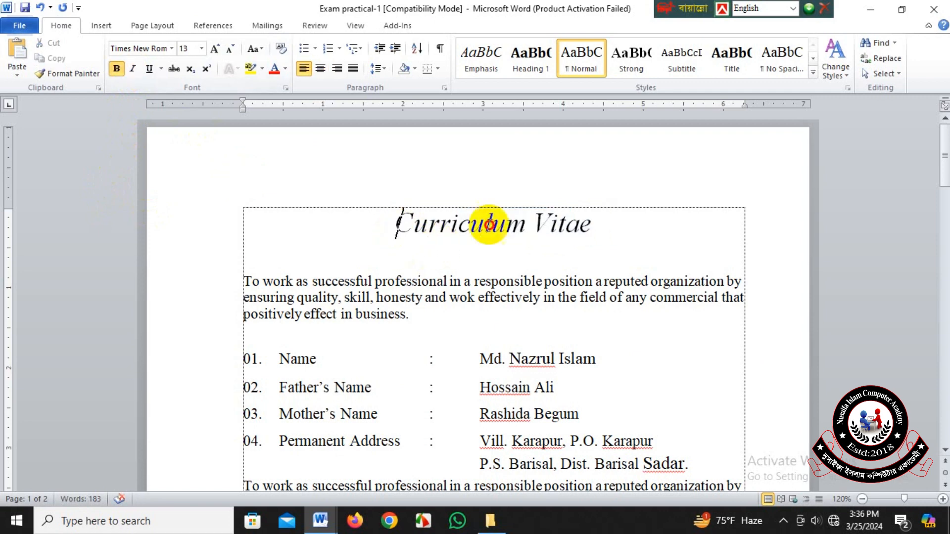
drag(489, 224, 582, 224)
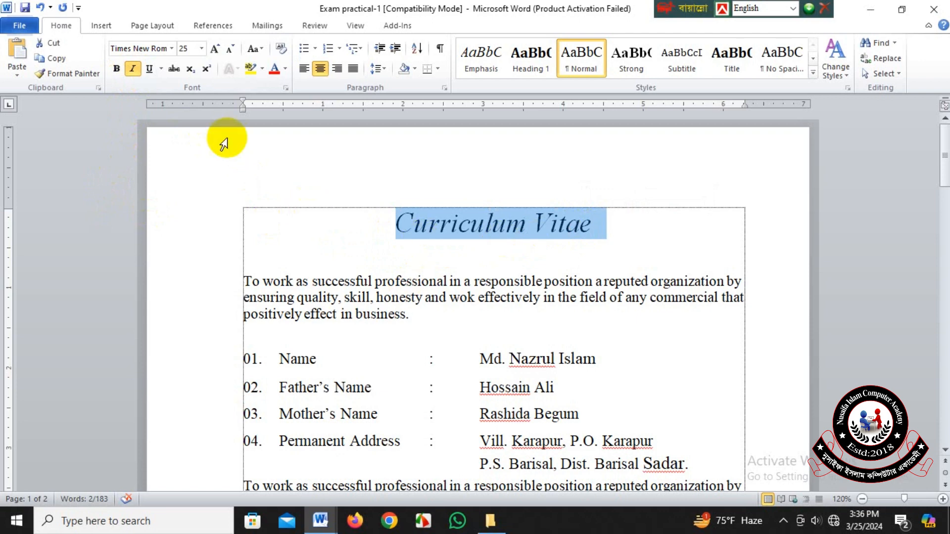
click(132, 72)
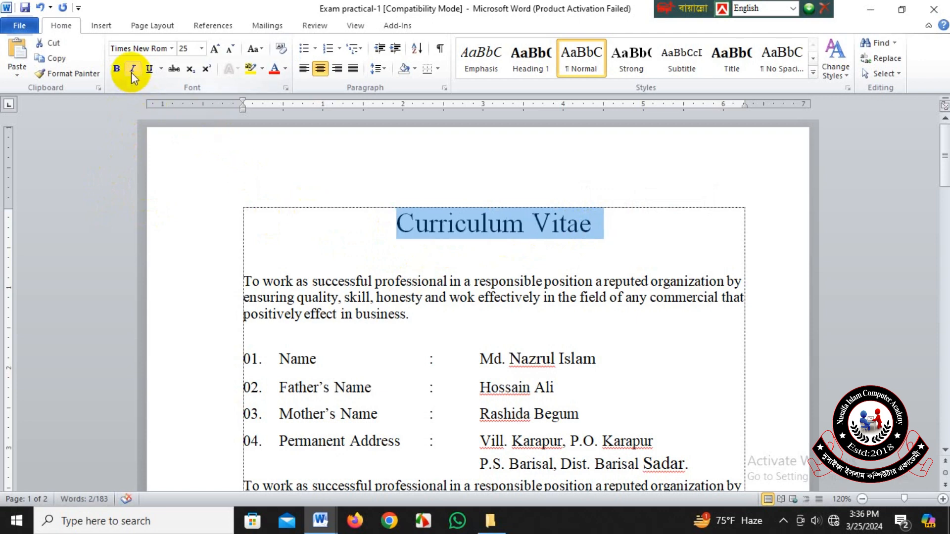
Step: Apply italic formatting to the whole "Curriculum Vitae" title again
click(403, 223)
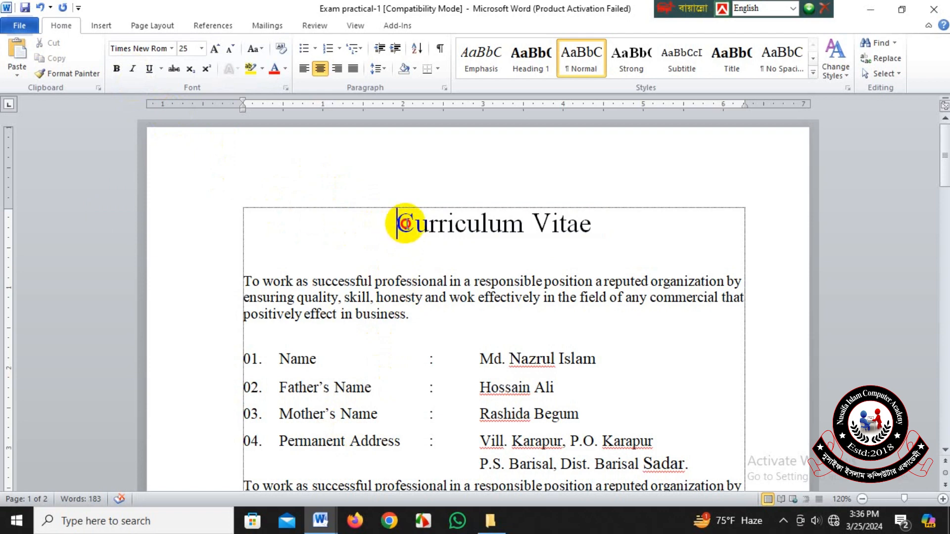
drag(397, 222, 588, 224)
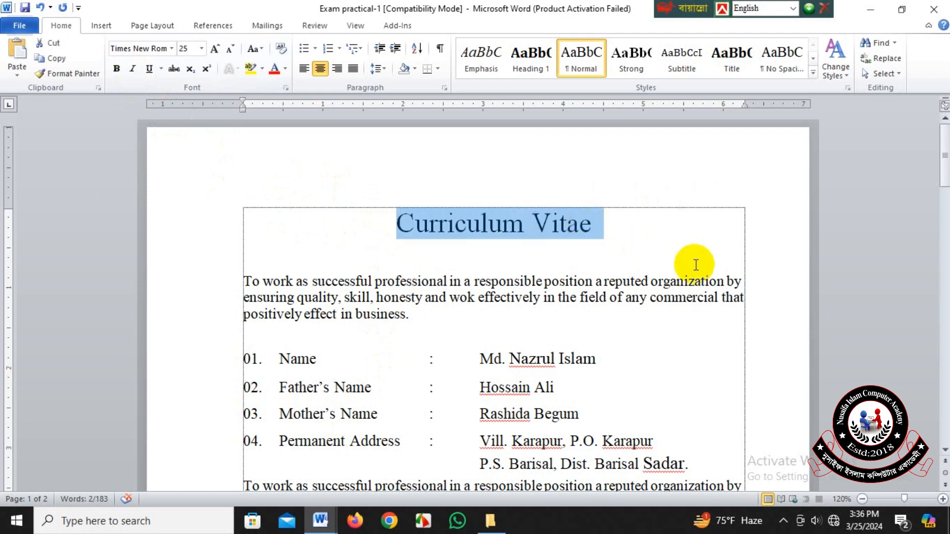
key(ctrl+l)
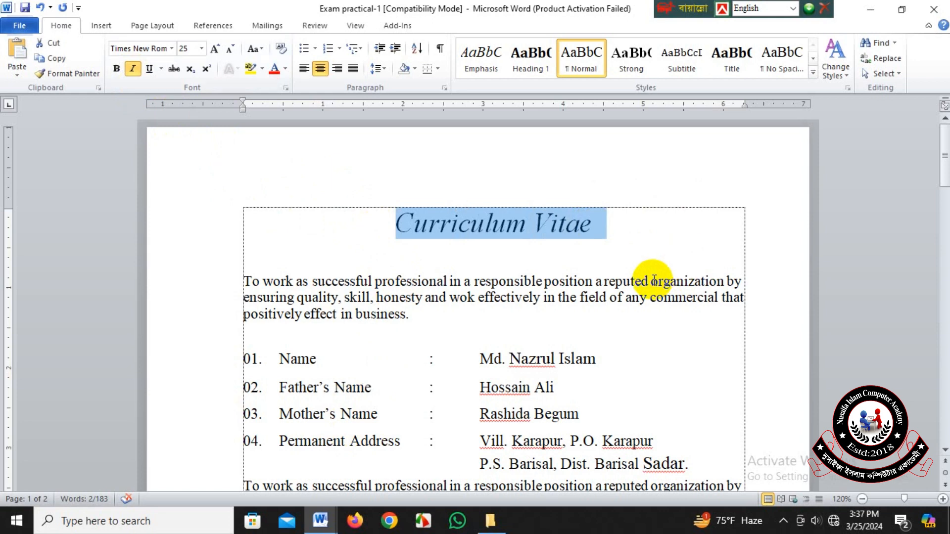
Step: Return the "Curriculum Vitae" title to upright, non-italic text and deselect it
click(401, 225)
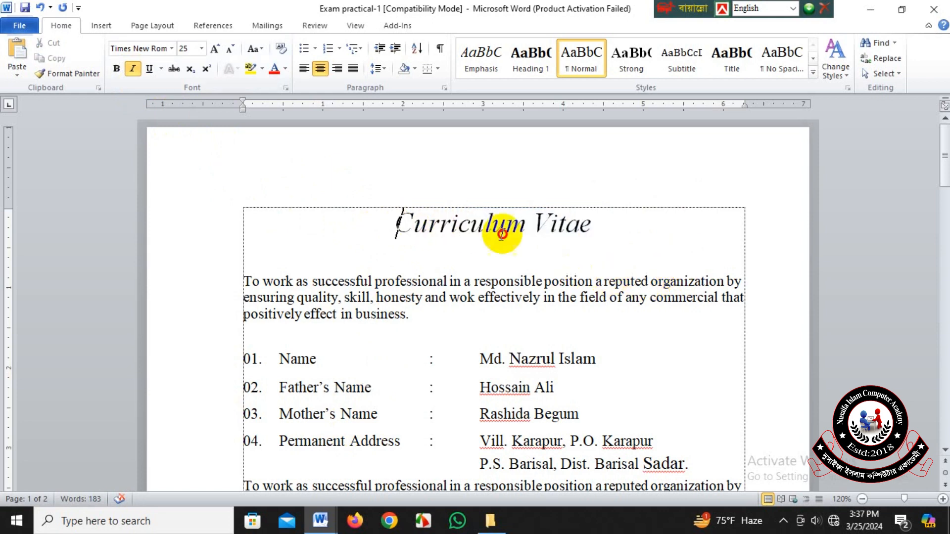
drag(502, 235, 604, 239)
key(ctrl+i)
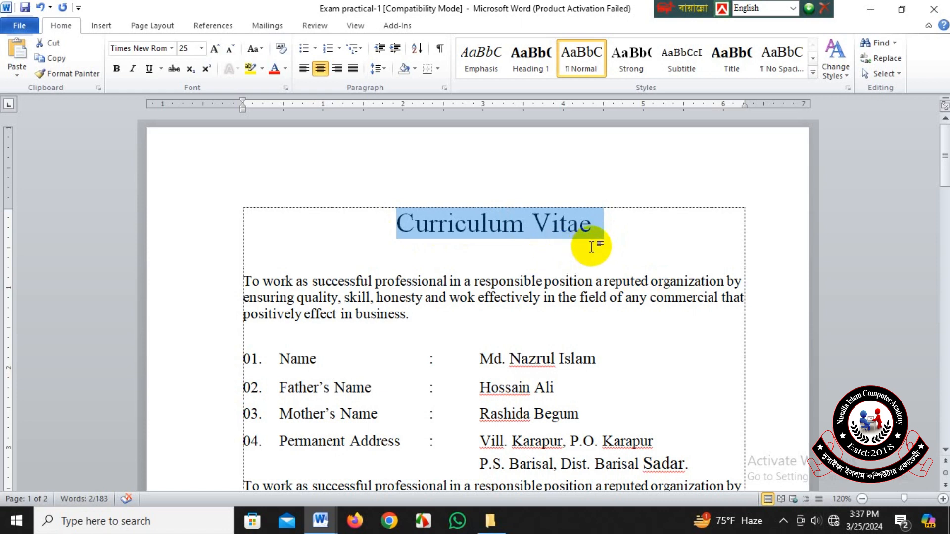
click(591, 246)
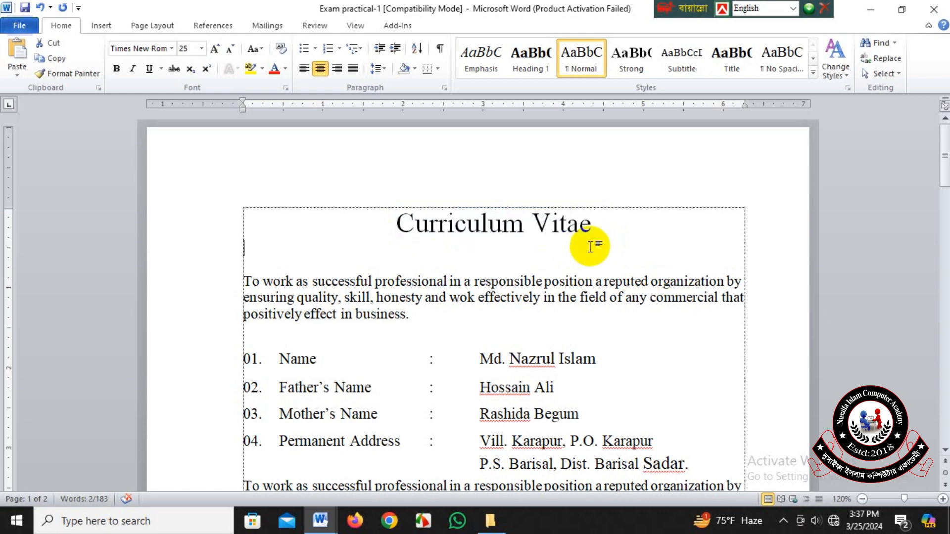
Step: Examine the underline instructions in item 7 of the Ms Word-New 2024 notes and return to the Exam practical-1 document
mouse_move(333, 524)
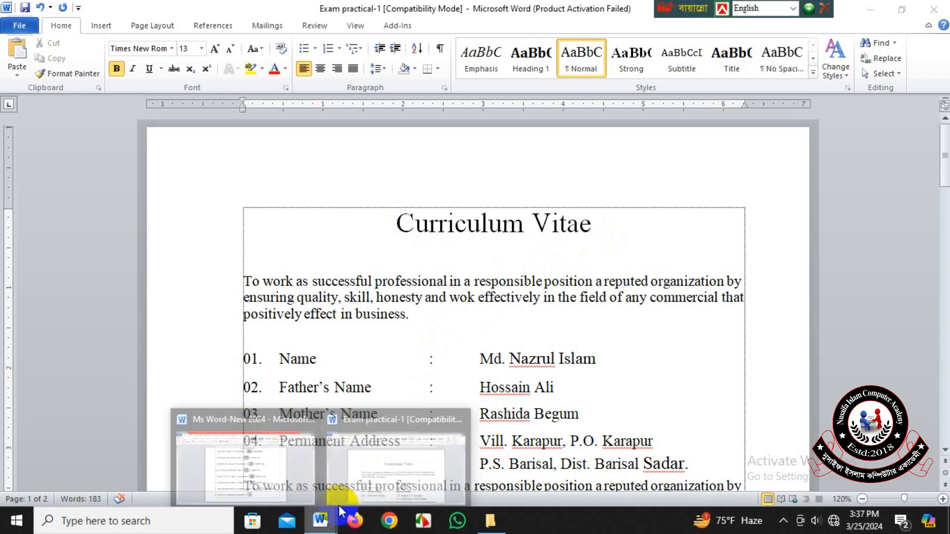
click(302, 464)
scroll(425, 362, down, 1)
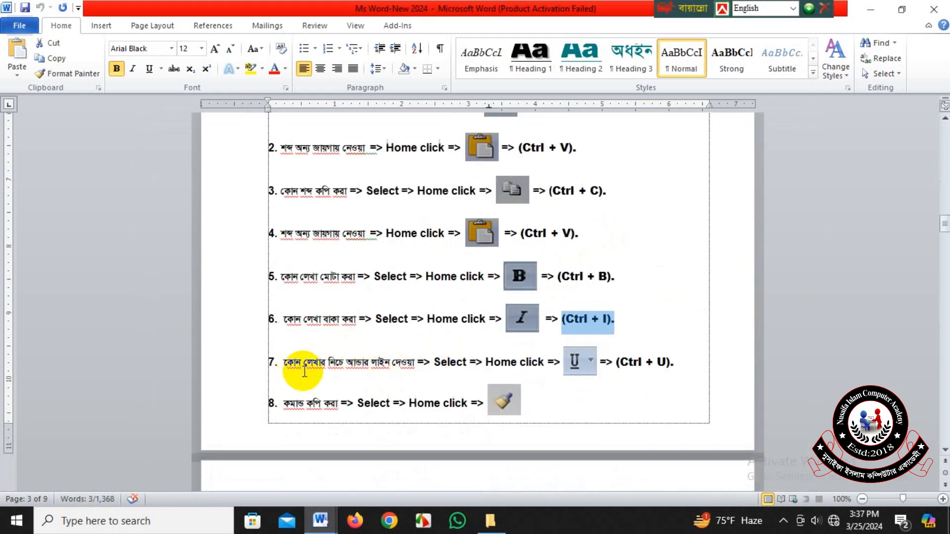
drag(304, 365, 425, 366)
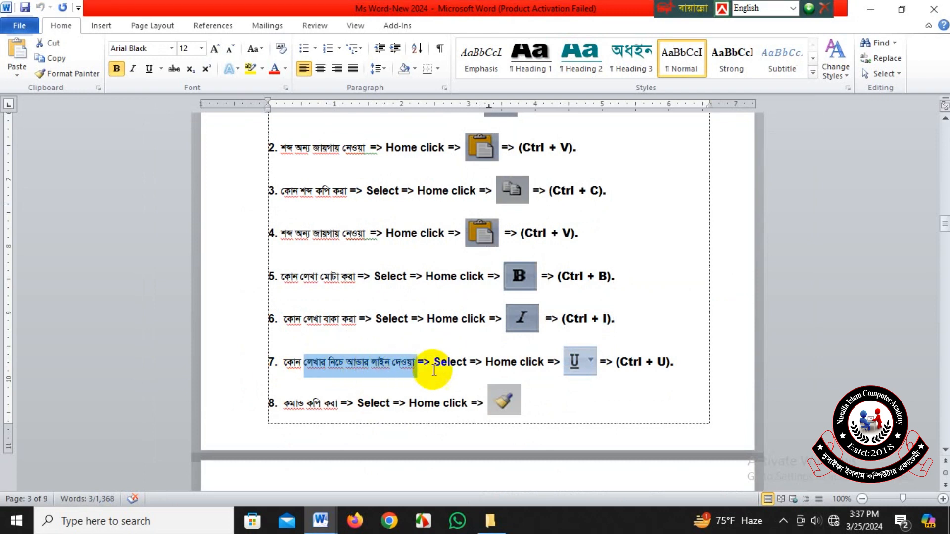
click(450, 363)
click(506, 369)
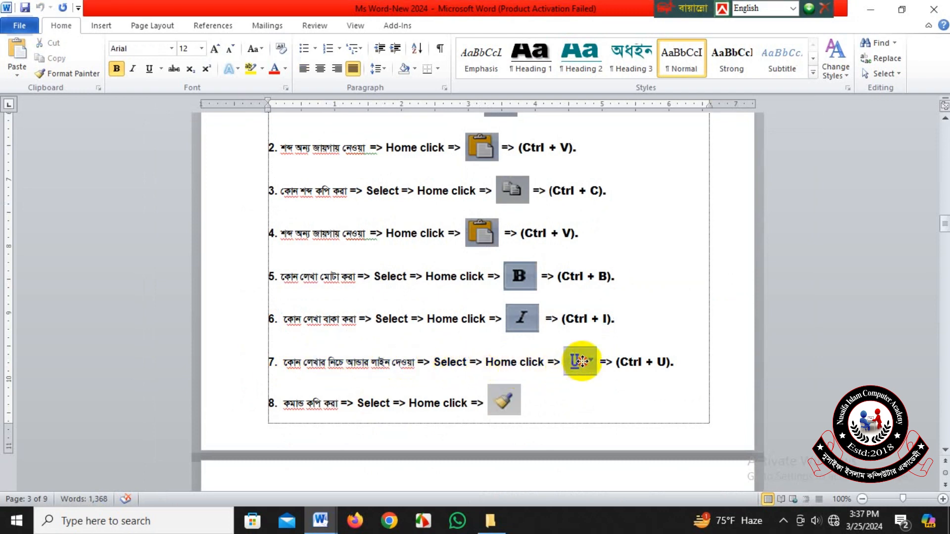
click(582, 361)
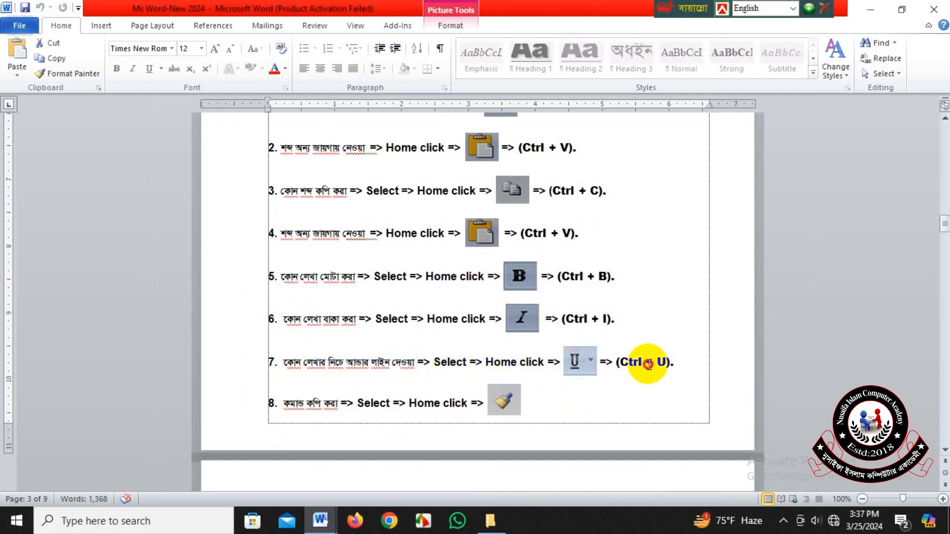
drag(648, 365, 676, 364)
click(624, 382)
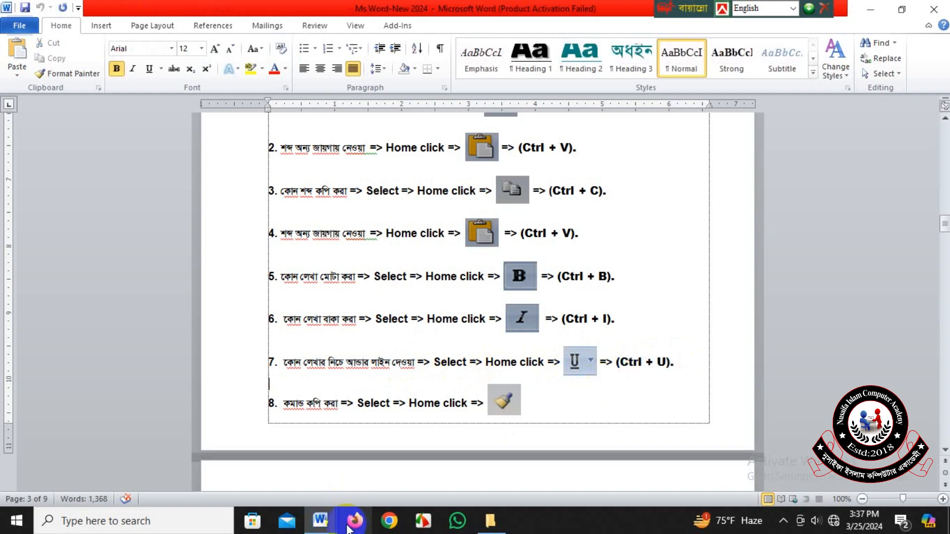
mouse_move(320, 520)
click(383, 445)
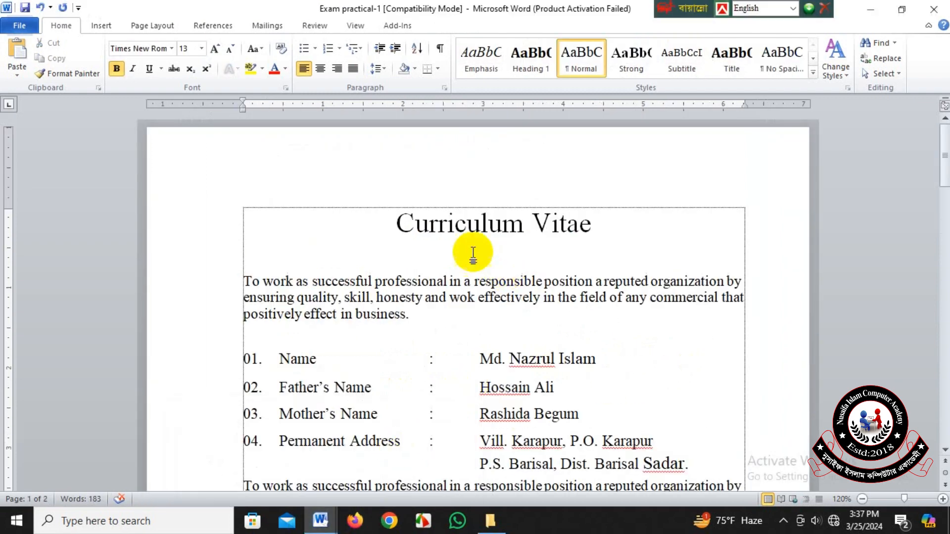
Step: Underline the "Curriculum Vitae" title and change its underline style to a thick line
drag(396, 222, 573, 233)
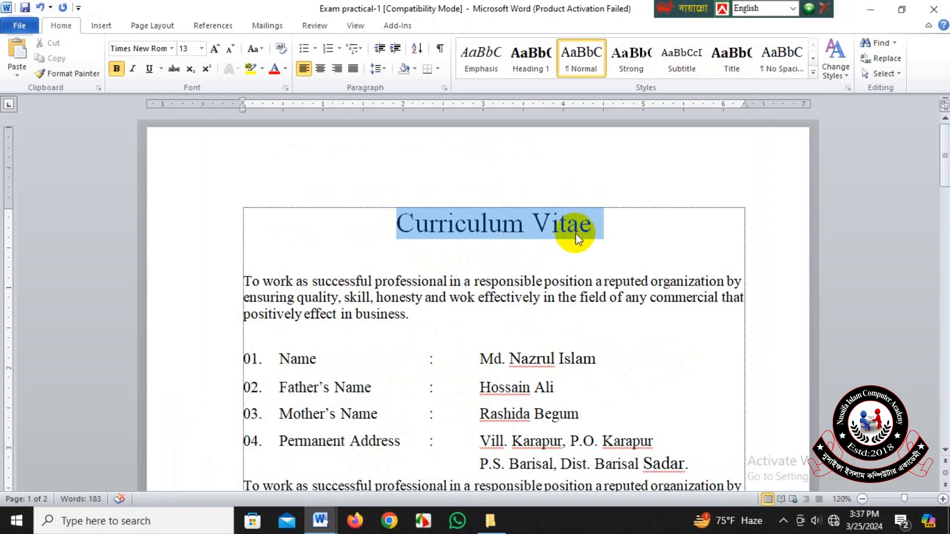
click(149, 70)
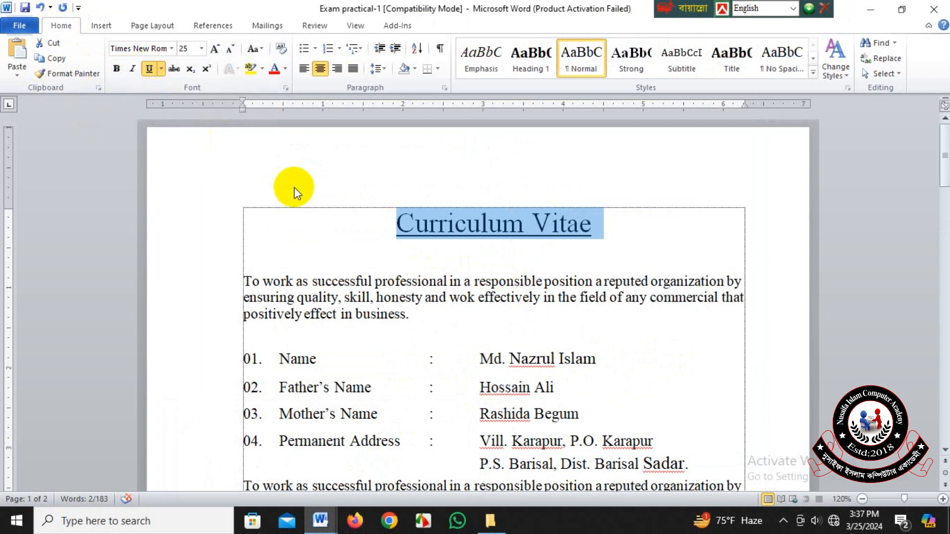
click(161, 69)
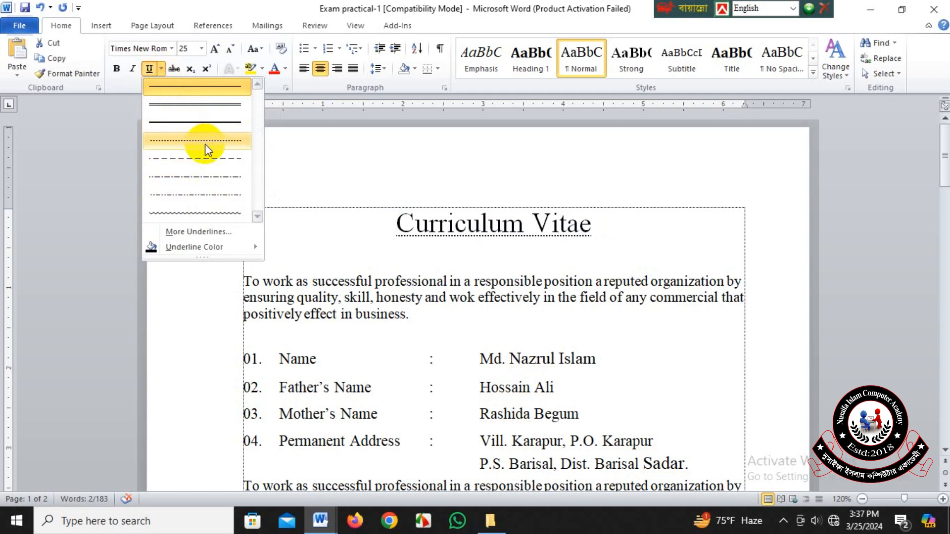
click(204, 131)
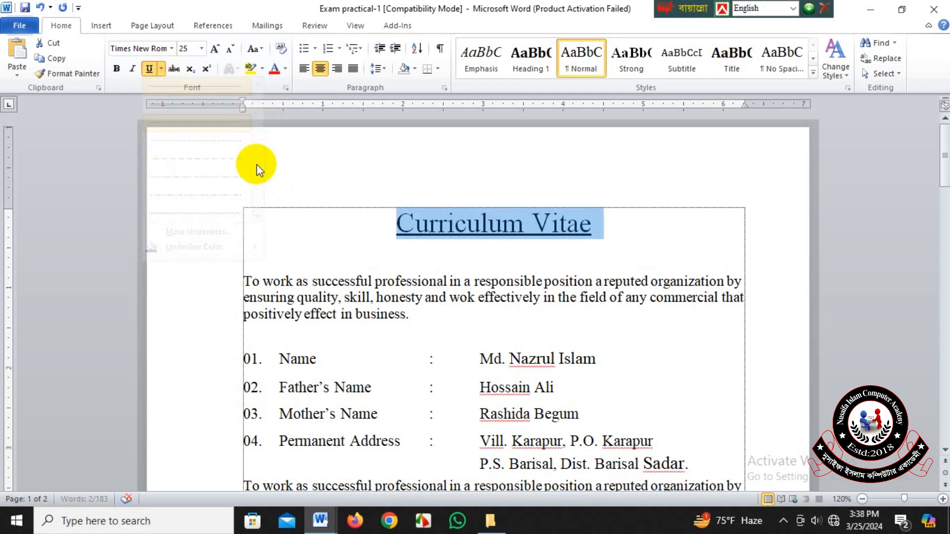
Step: Remove the underline from the whole "Curriculum Vitae" title
click(389, 228)
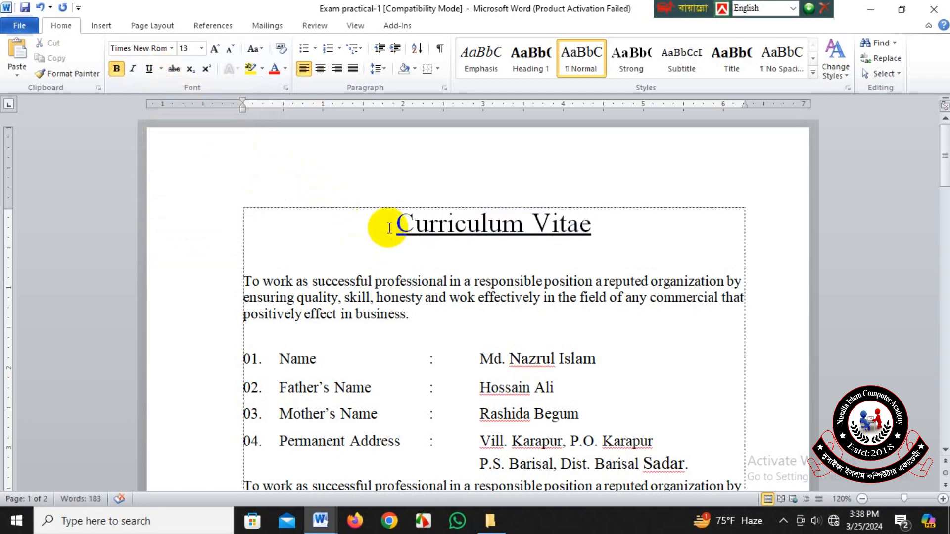
drag(388, 228, 600, 221)
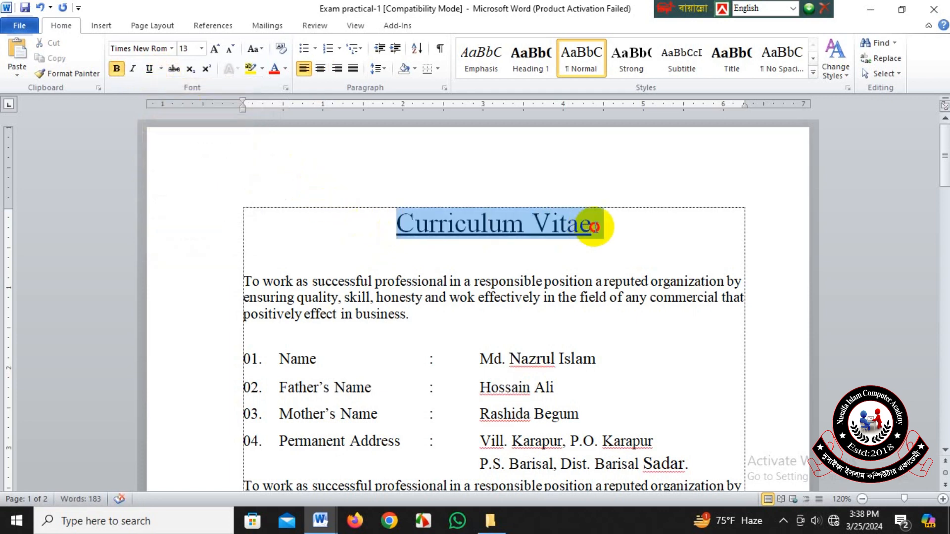
click(150, 69)
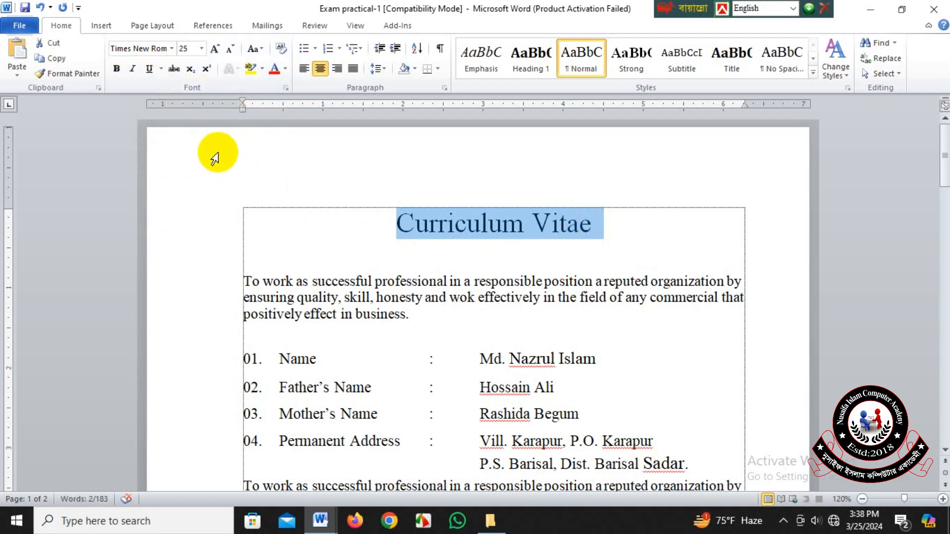
Step: Underline the whole "Curriculum Vitae" title once more and take that underline off again
click(391, 221)
drag(391, 221, 600, 233)
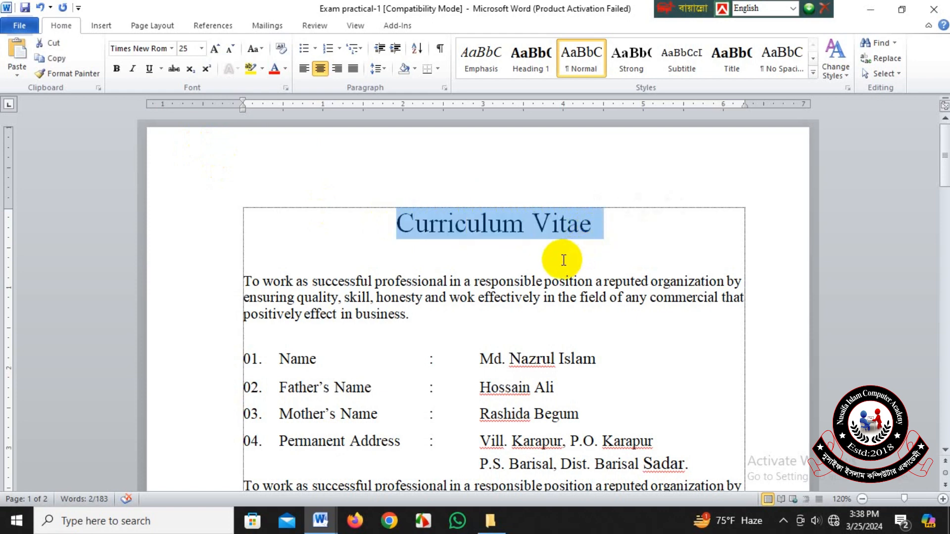
key(ctrl+u)
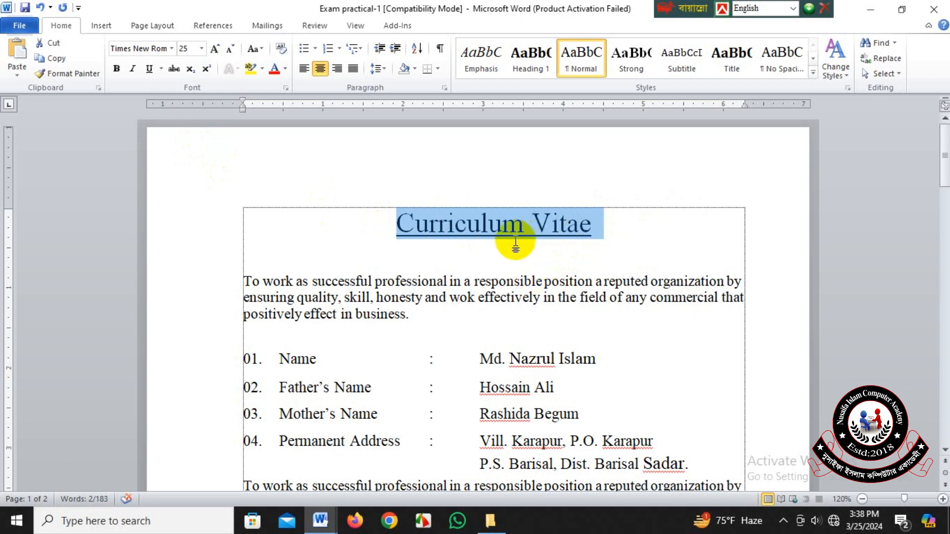
key(ctrl+u)
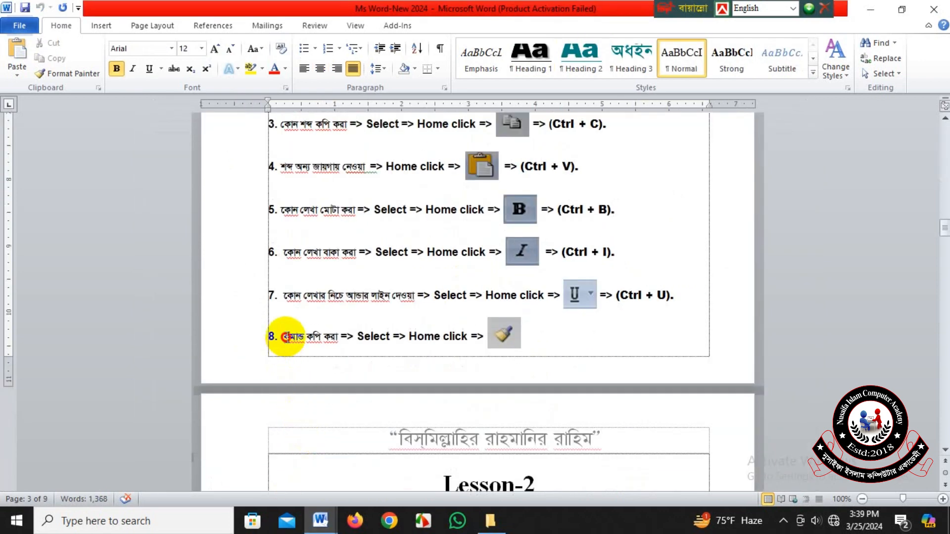
Step: Examine the format-copying instructions in item 8 of the Ms Word-New 2024 notes and return to the Exam practical-1 document
drag(284, 336, 337, 340)
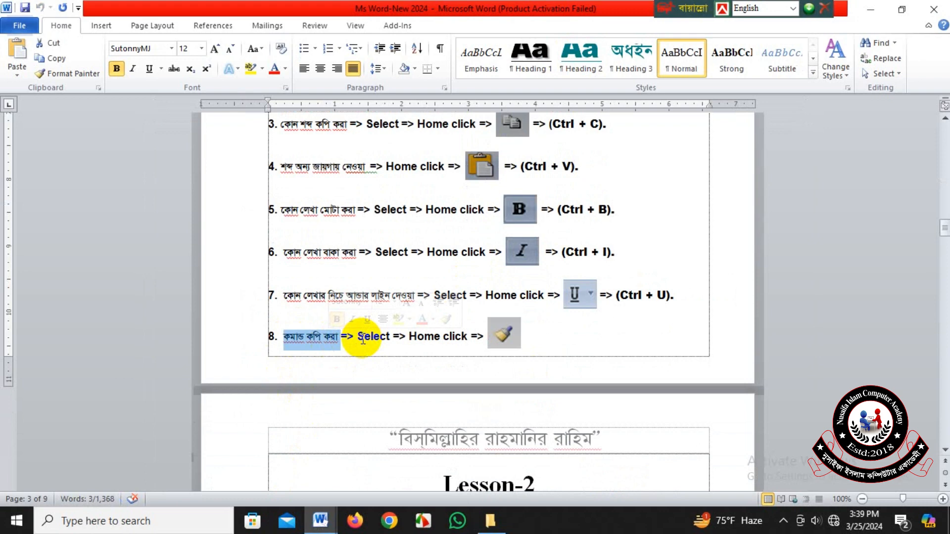
double_click(360, 338)
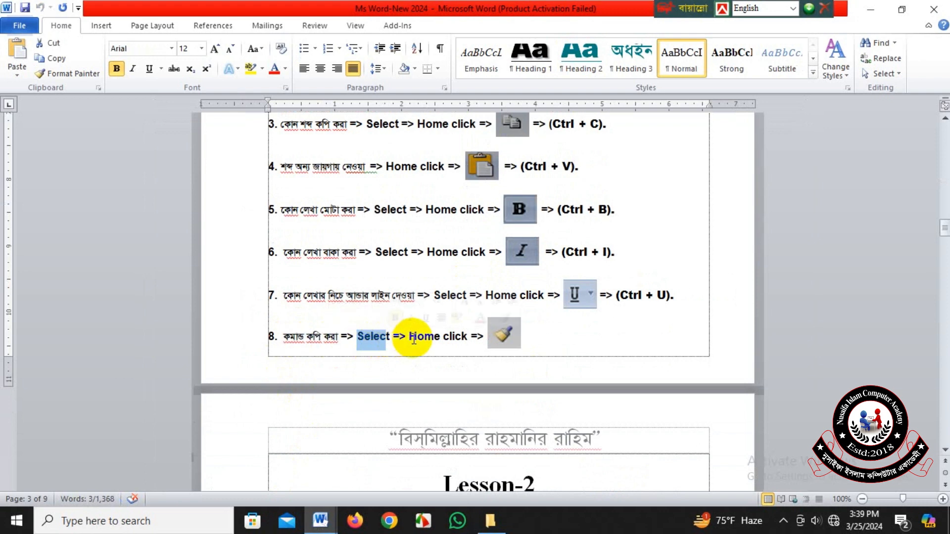
drag(410, 337, 455, 339)
click(500, 342)
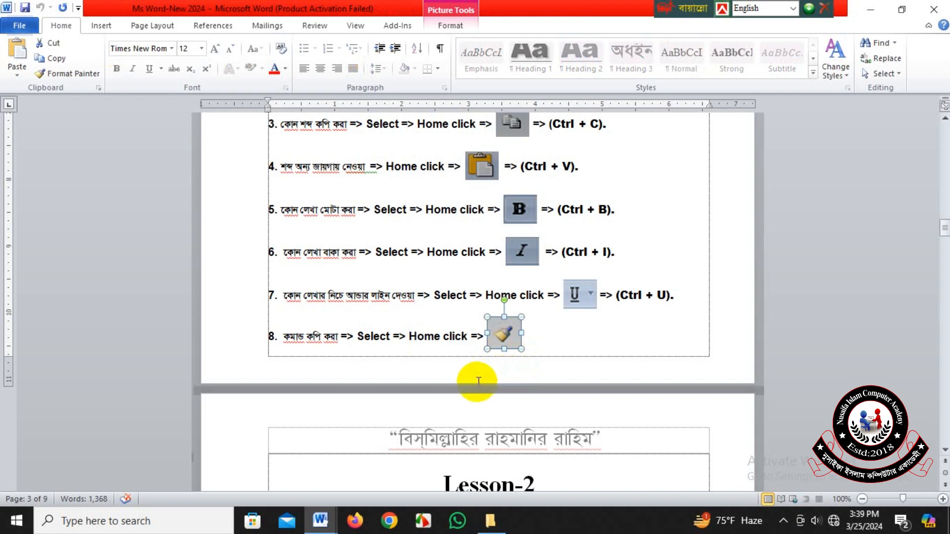
mouse_move(328, 529)
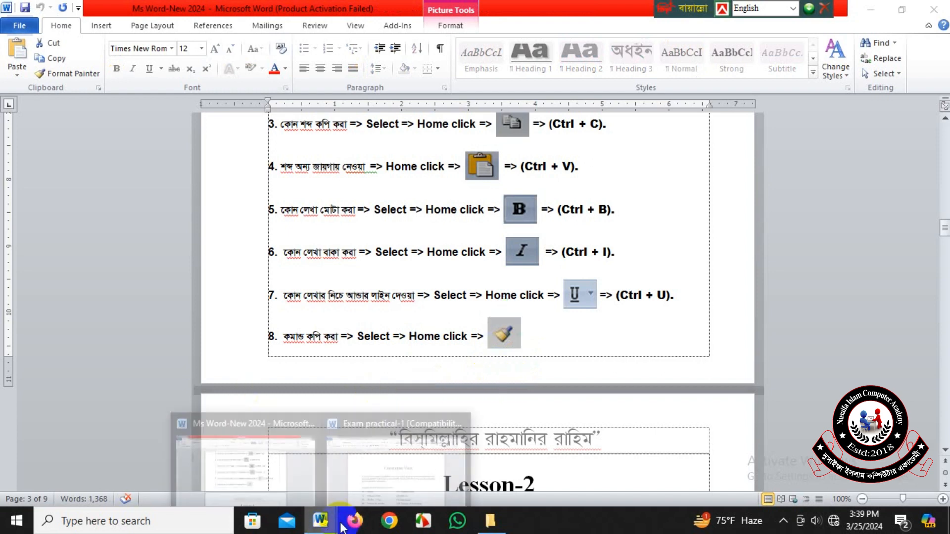
click(382, 494)
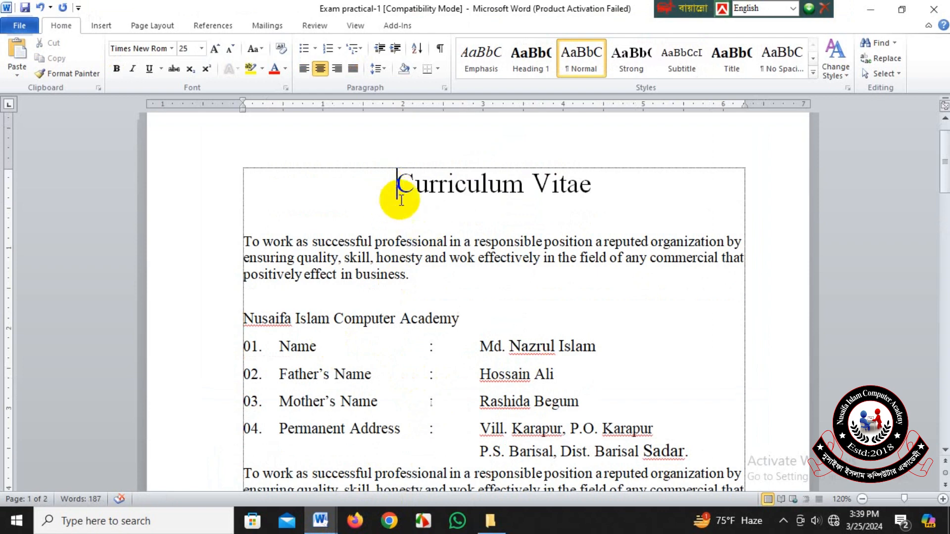
Step: Apply bold, italic and underline formatting to the "Curriculum Vitae" title and deselect it
drag(398, 188, 573, 210)
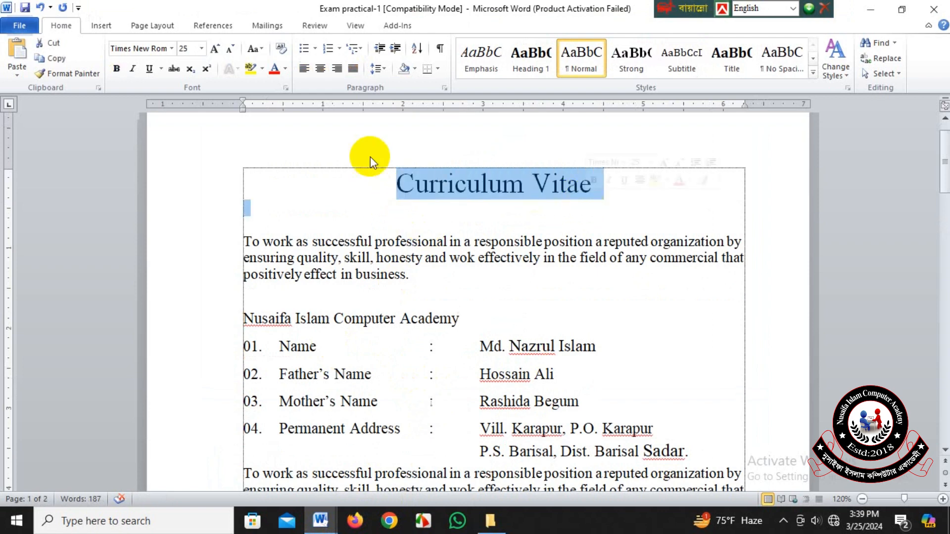
click(117, 69)
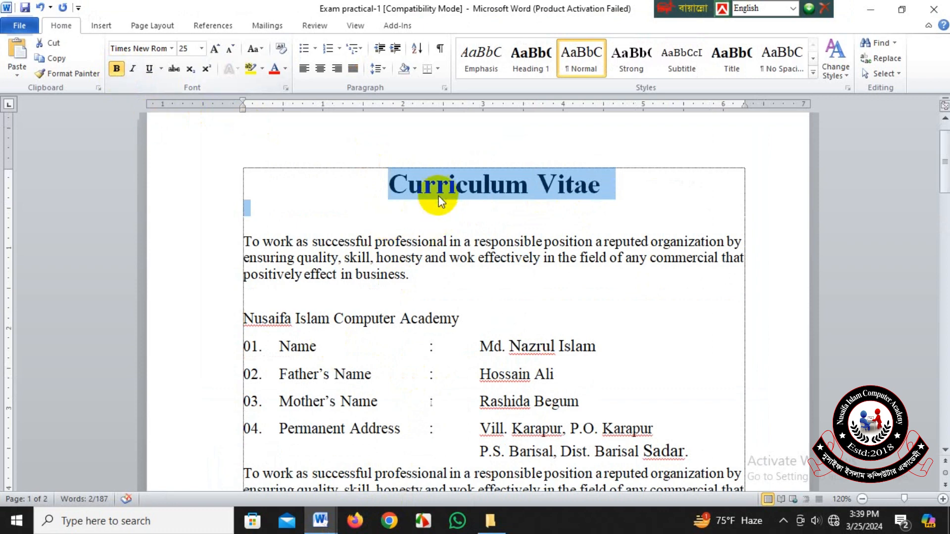
click(135, 69)
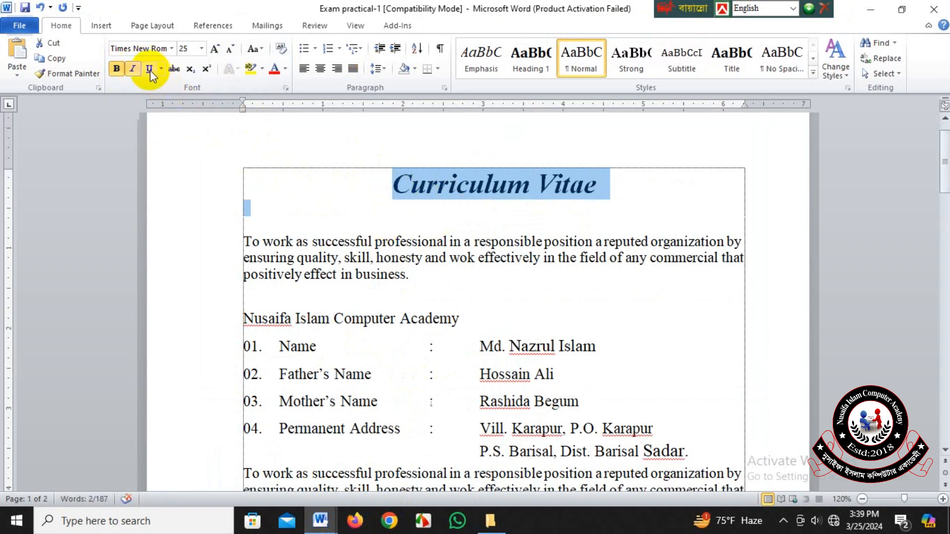
click(149, 69)
click(372, 190)
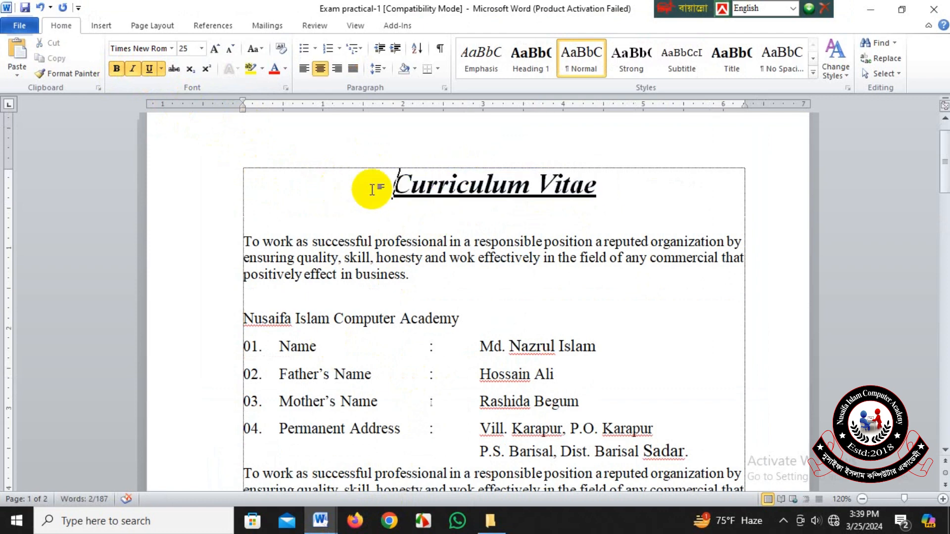
Step: Enlarge the "Curriculum Vitae" title to font size 28 and colour its text red
drag(371, 190, 621, 202)
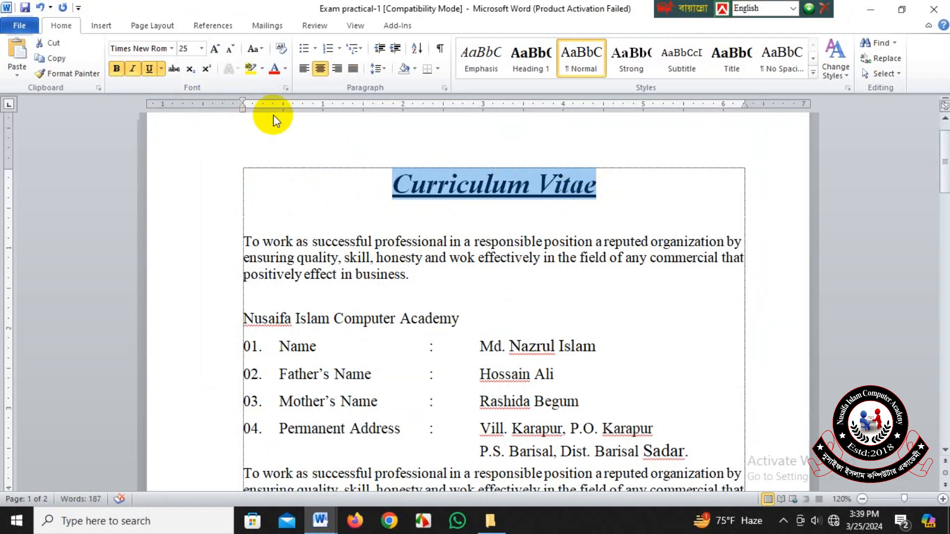
click(215, 49)
click(215, 49)
click(215, 50)
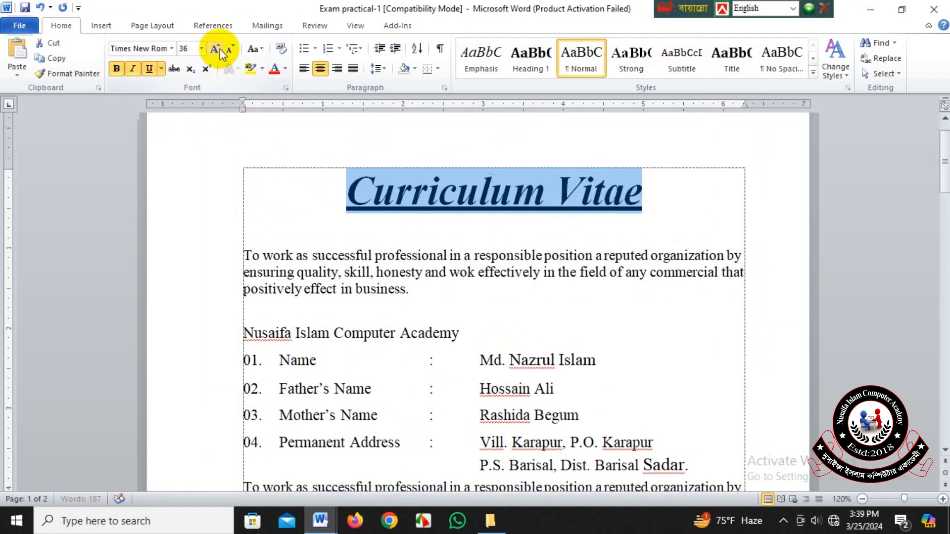
click(227, 49)
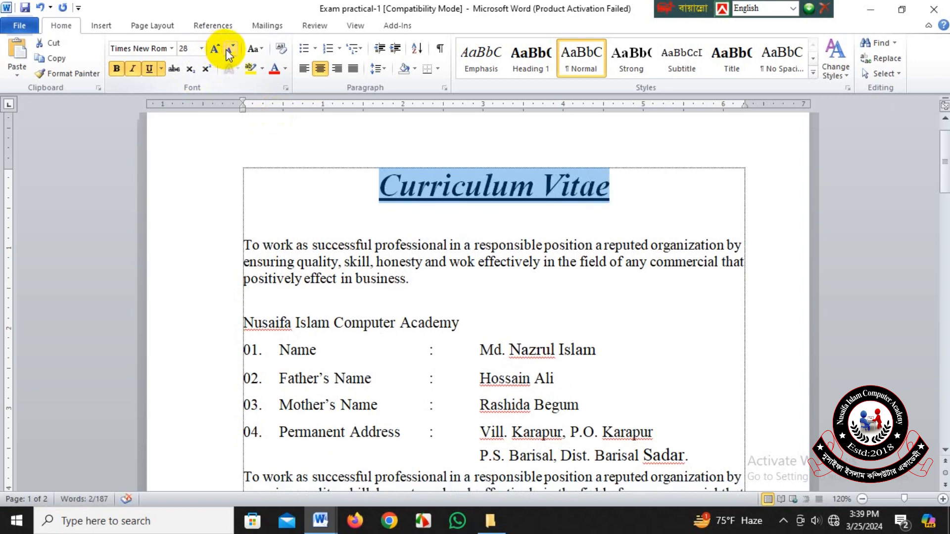
click(274, 69)
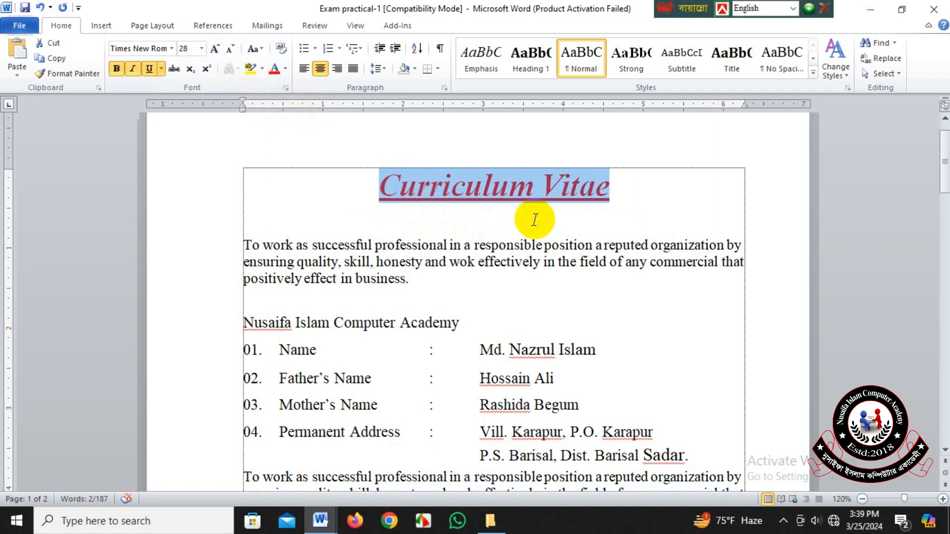
triple_click(248, 333)
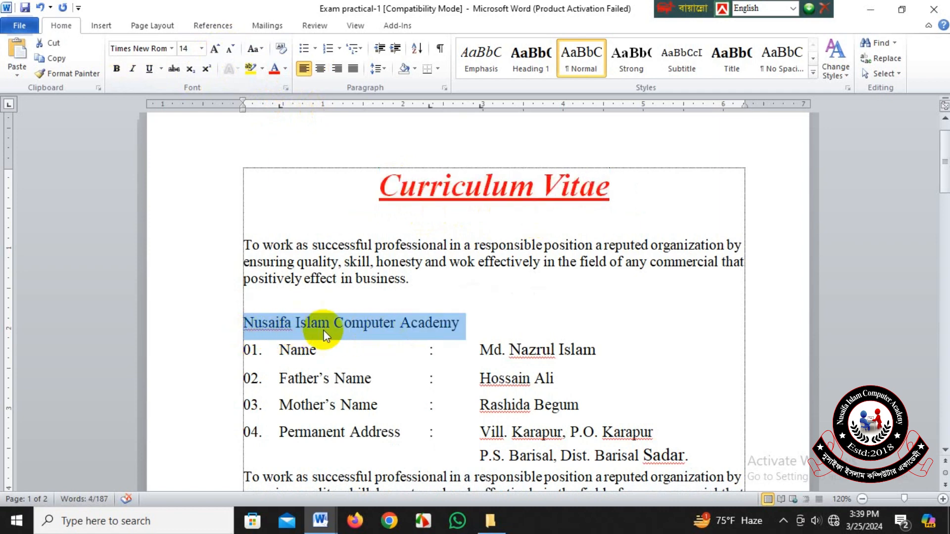
click(417, 196)
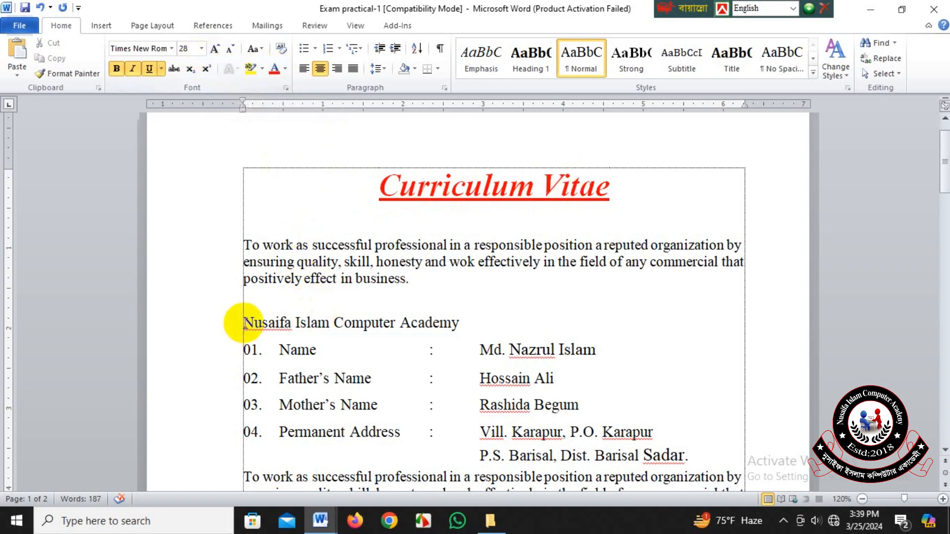
drag(244, 323, 450, 321)
click(455, 323)
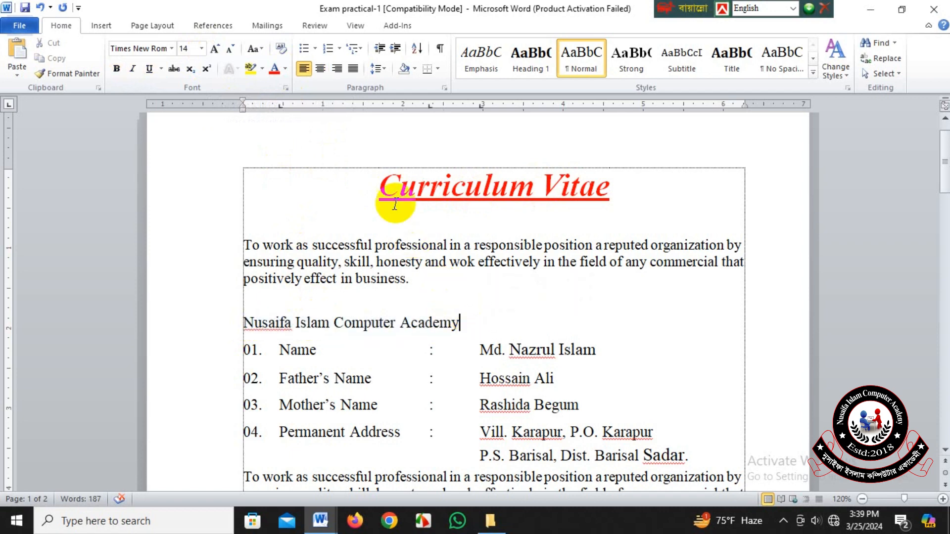
Step: Copy the "Curriculum Vitae" title's formatting onto the "Nusaifa Islam Computer Academy" line with Format Painter
drag(395, 204, 613, 185)
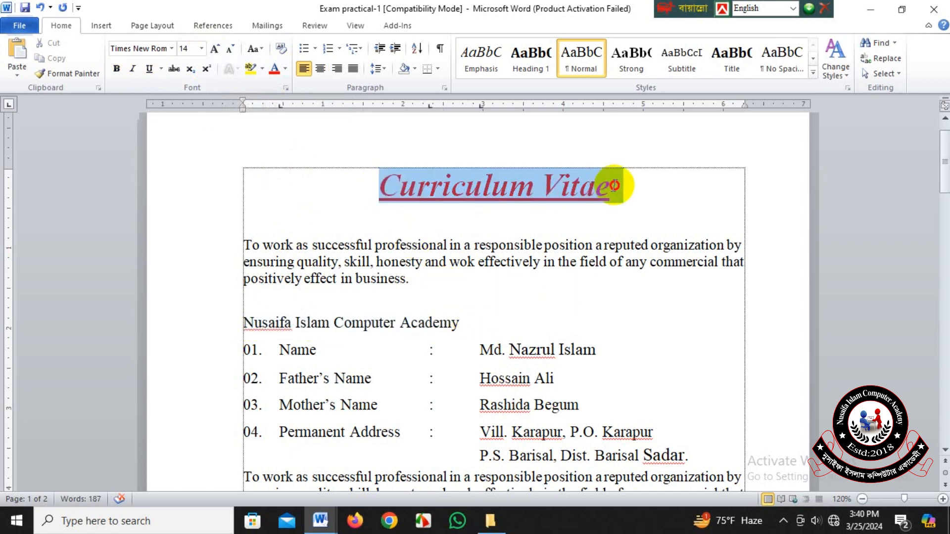
drag(614, 185, 615, 185)
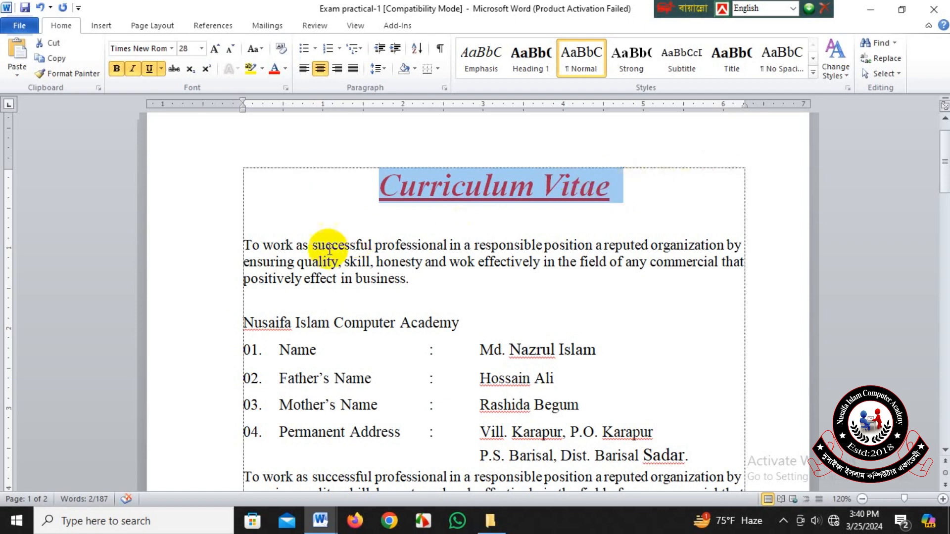
click(59, 73)
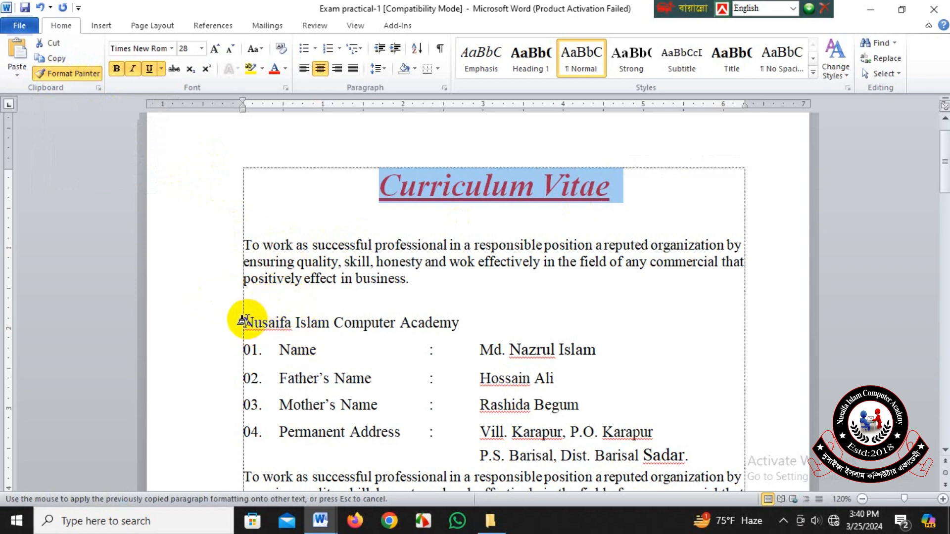
drag(243, 322, 457, 322)
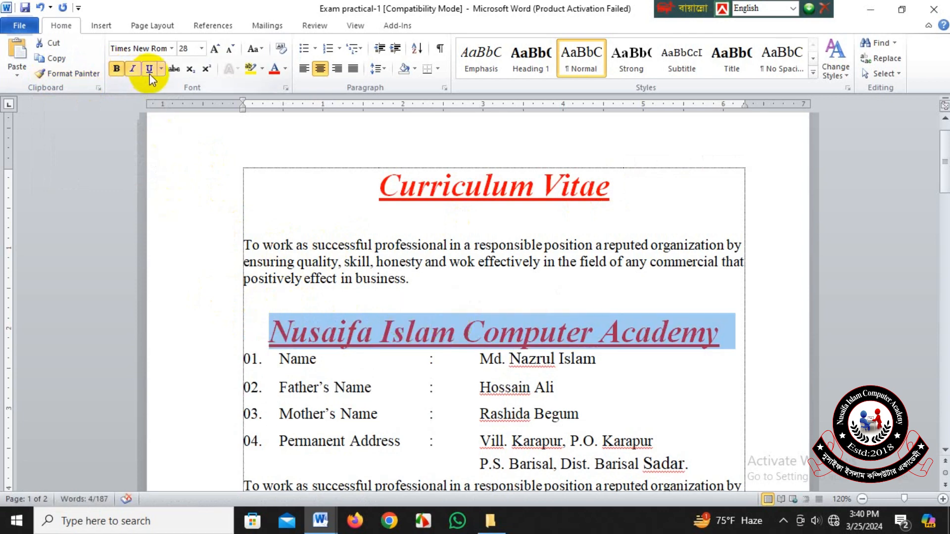